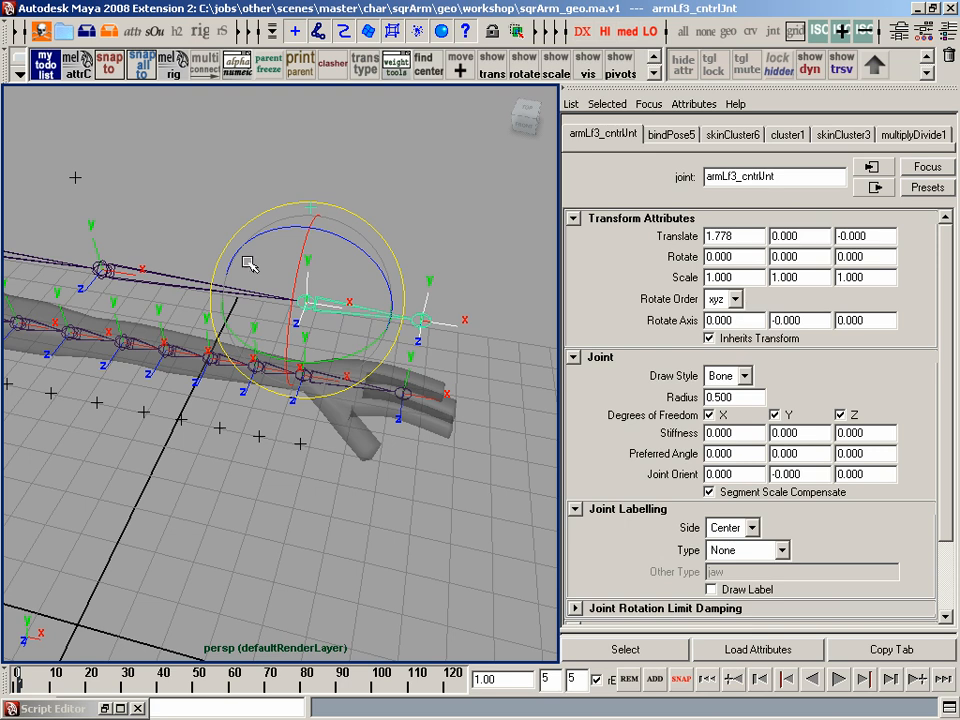
- Try rotating the wrist control joint armLf3_cntrlJnt about 35 degrees around Z, and undo the rotation
alt+drag(248, 263, 254, 264)
key(e)
drag(388, 200, 416, 172)
mouse_move(450, 258)
alt+mouse_down()
mouse_move(405, 238)
mouse_move(460, 258)
alt+mouse_up()
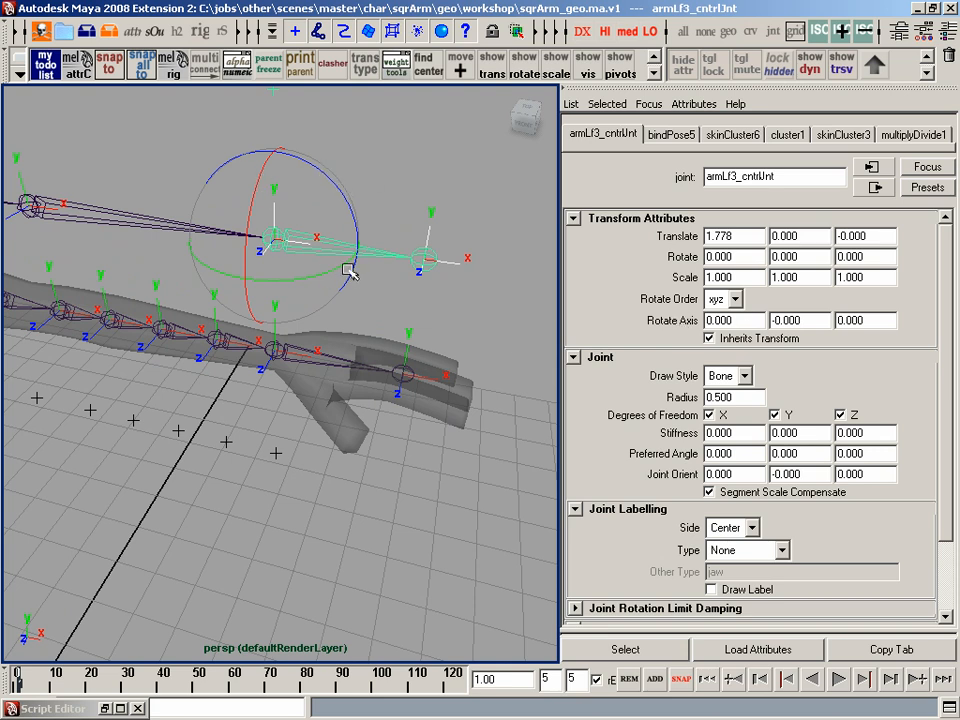
drag(351, 224, 321, 173)
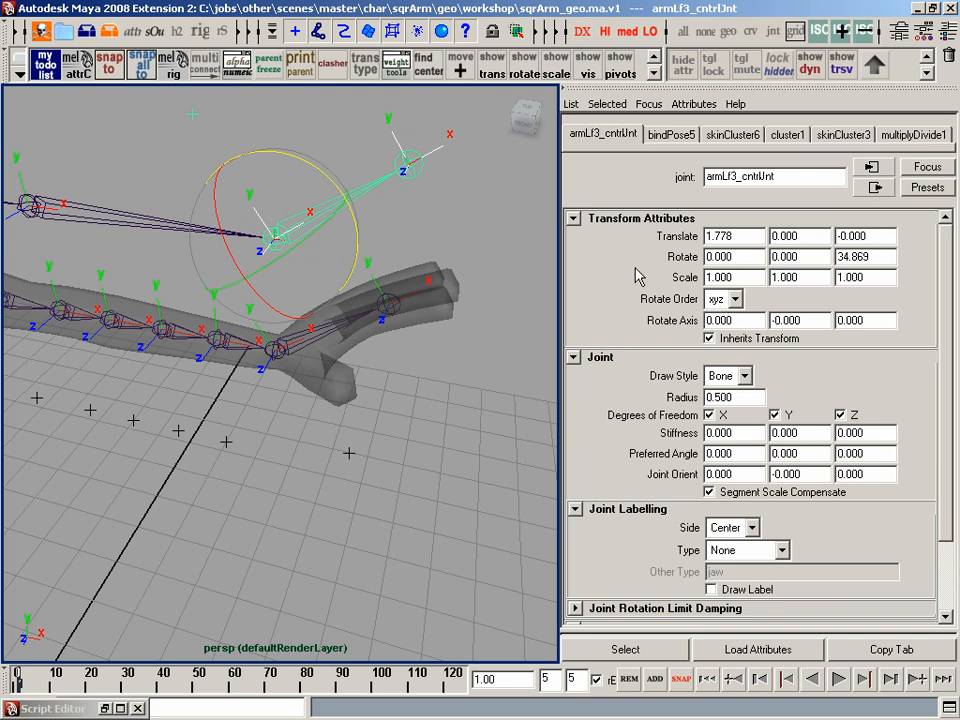
key(z)
- Try rotating the wrist control joint about -63 degrees around Y, undo the rotation and clear the selection
click(418, 233)
click(328, 238)
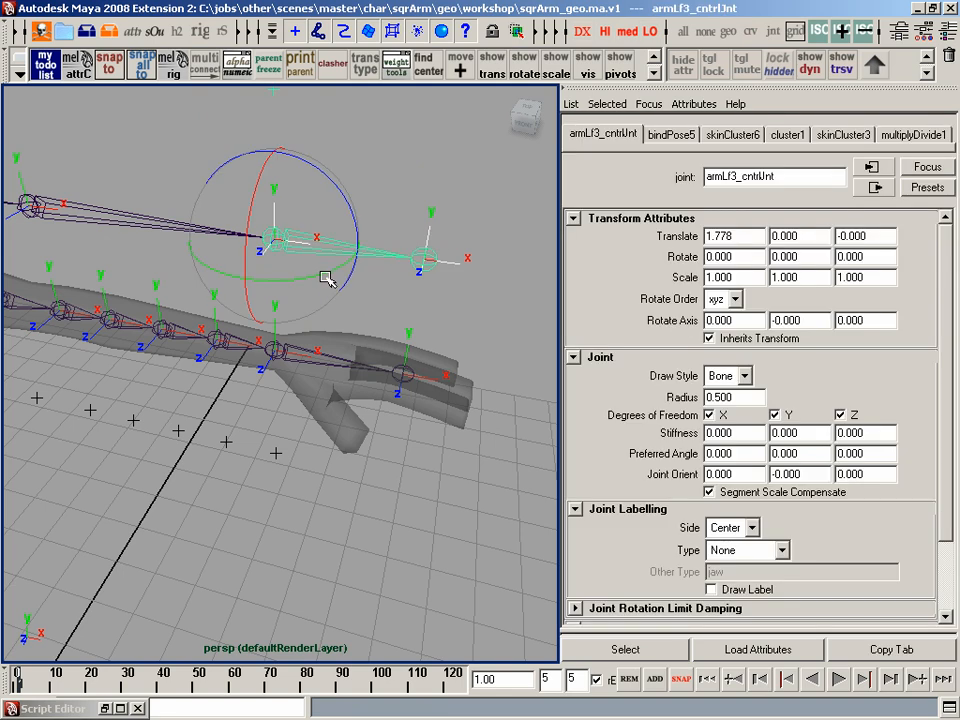
drag(327, 279, 227, 270)
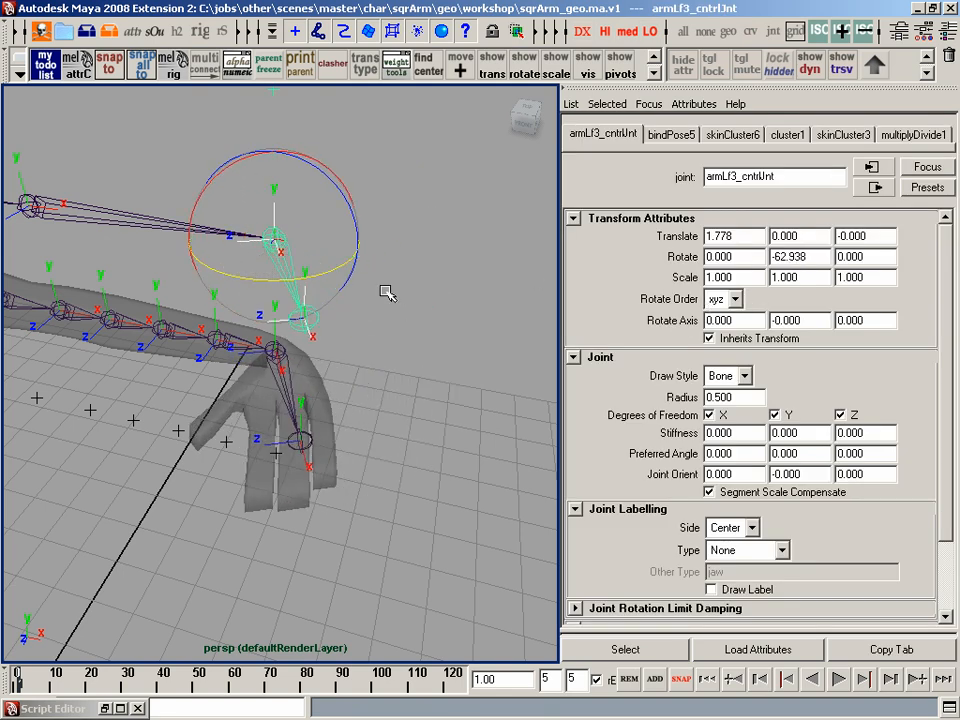
key(z)
click(460, 160)
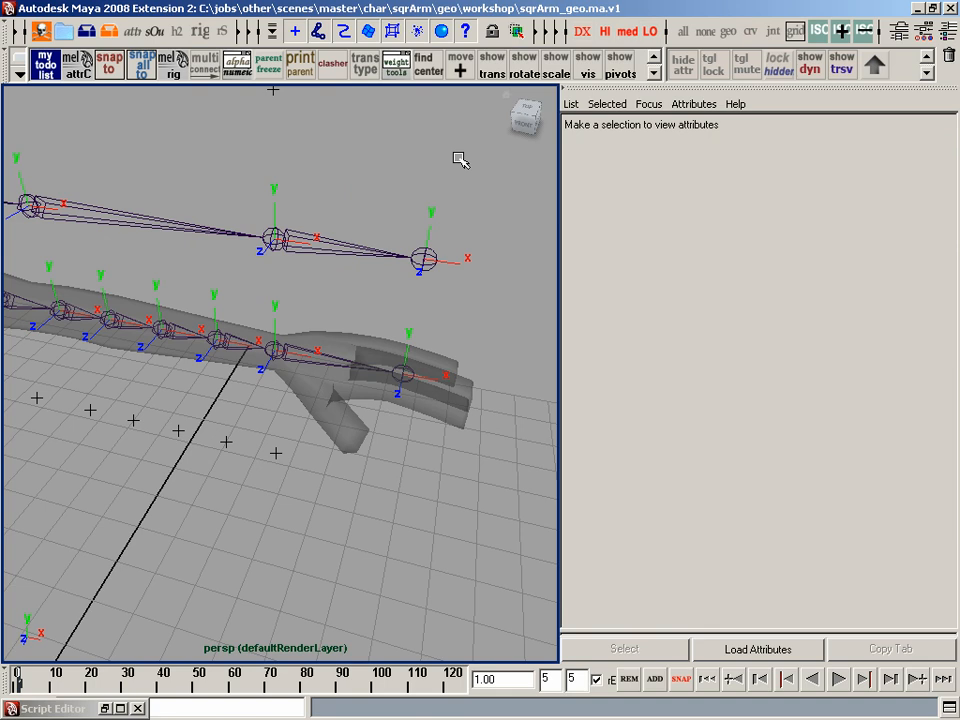
- Try bending the wrist control joint downward about 26 degrees around Z, undo the rotation and deselect the joint
click(334, 247)
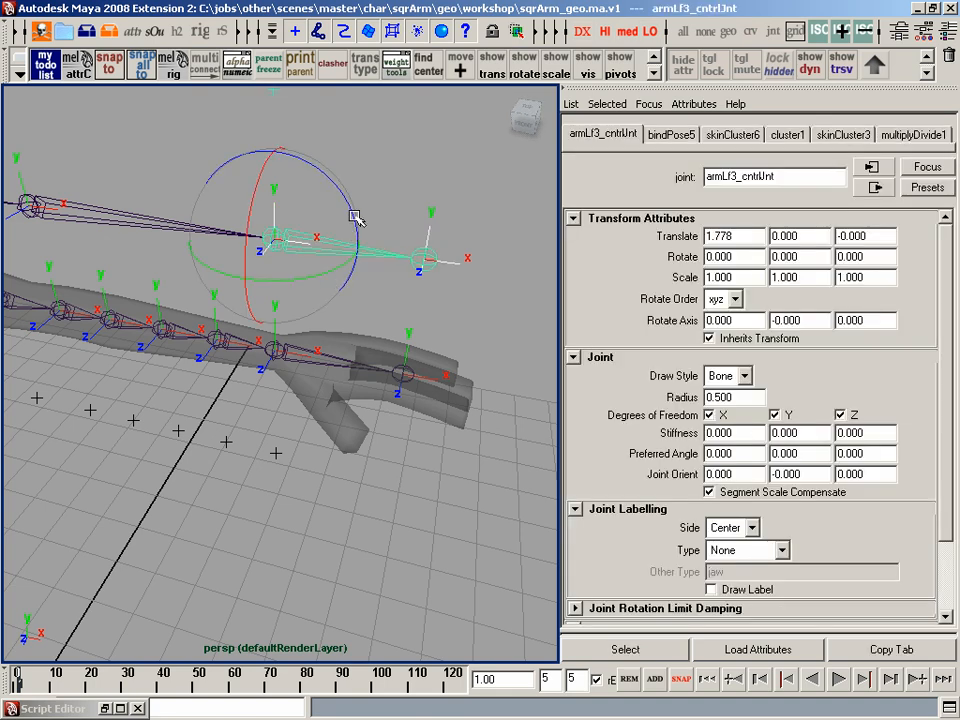
drag(347, 203, 356, 242)
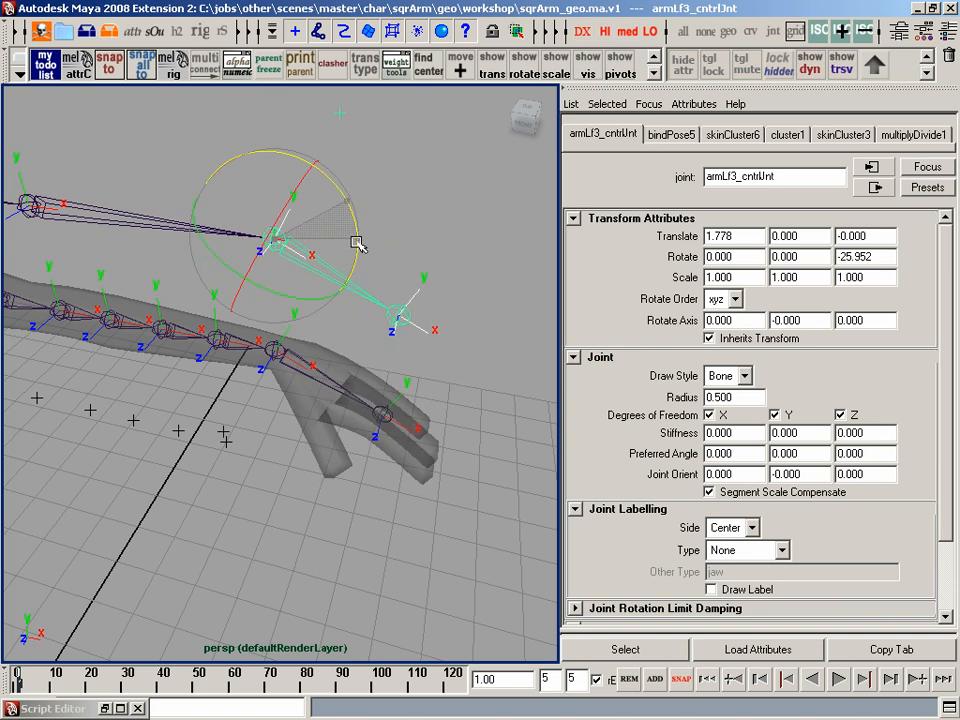
key(z)
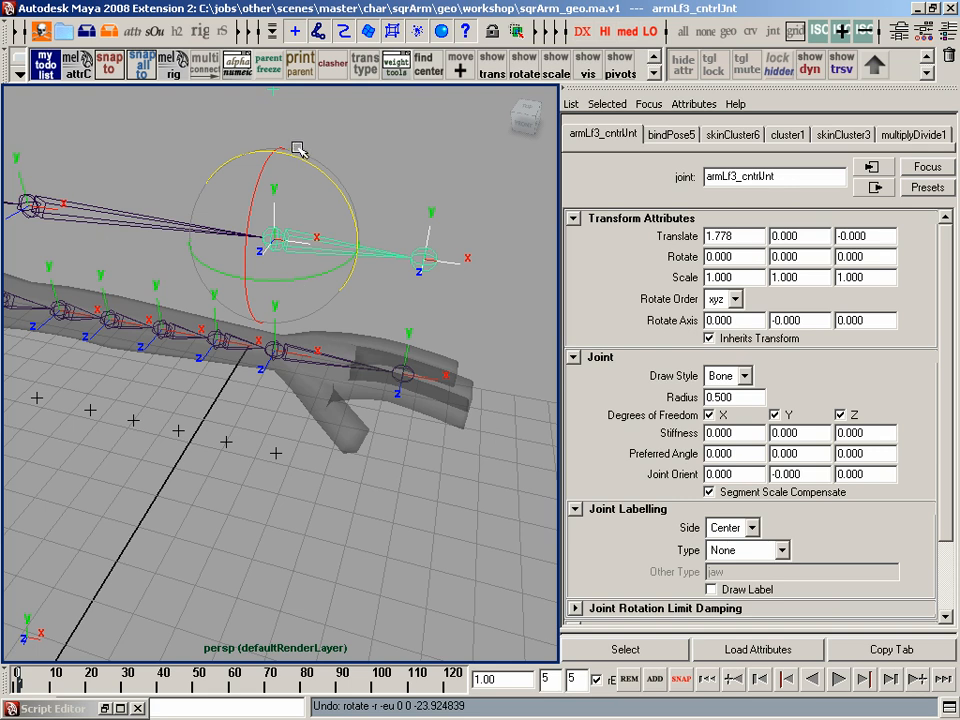
click(420, 161)
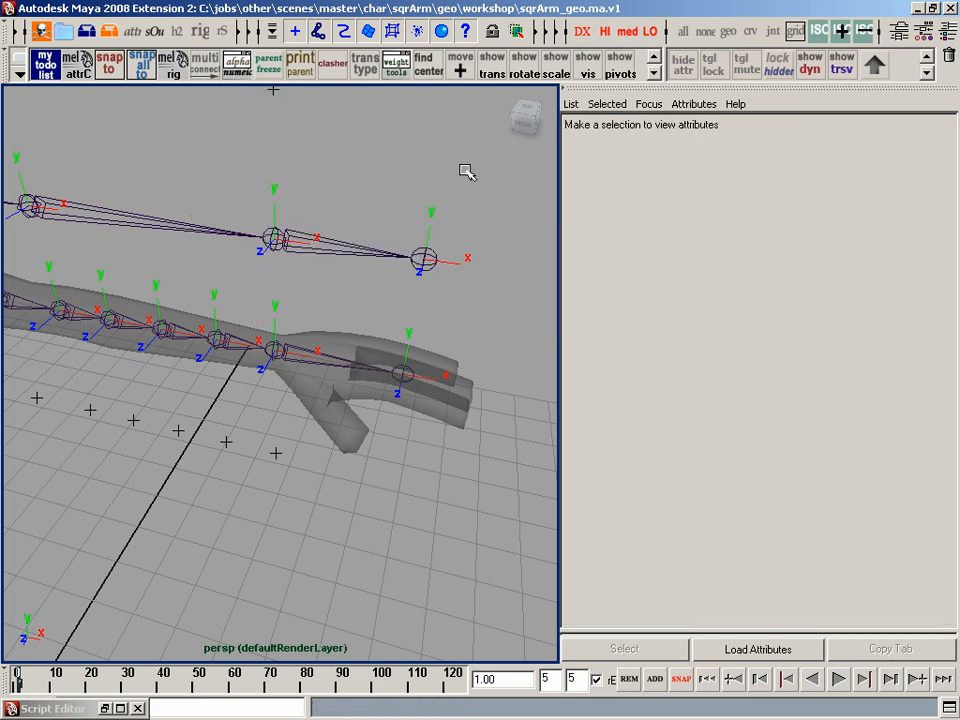
- Replace the Attribute Editor with the Channel Box and select the wrist control joint armLf3_cntrlJnt
key(space)
drag(472, 178, 627, 189)
alt+middle_drag(559, 233, 500, 283)
drag(453, 202, 428, 307)
alt+middle_drag(452, 244, 516, 299)
key(space)
key(space)
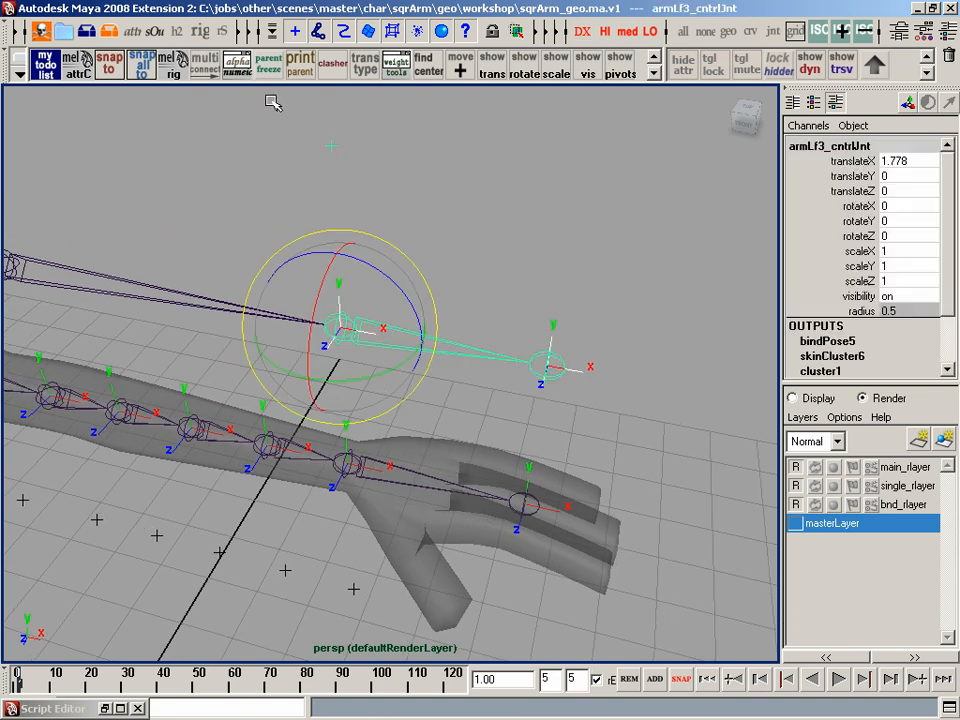
- Pose the wrist control joint with combined rotations of about 12 degrees X, -17 Y and 52 Z, undoing the extra Z turn
alt+drag(454, 320, 407, 296)
drag(321, 272, 320, 297)
key(ctrl+z)
drag(392, 266, 375, 290)
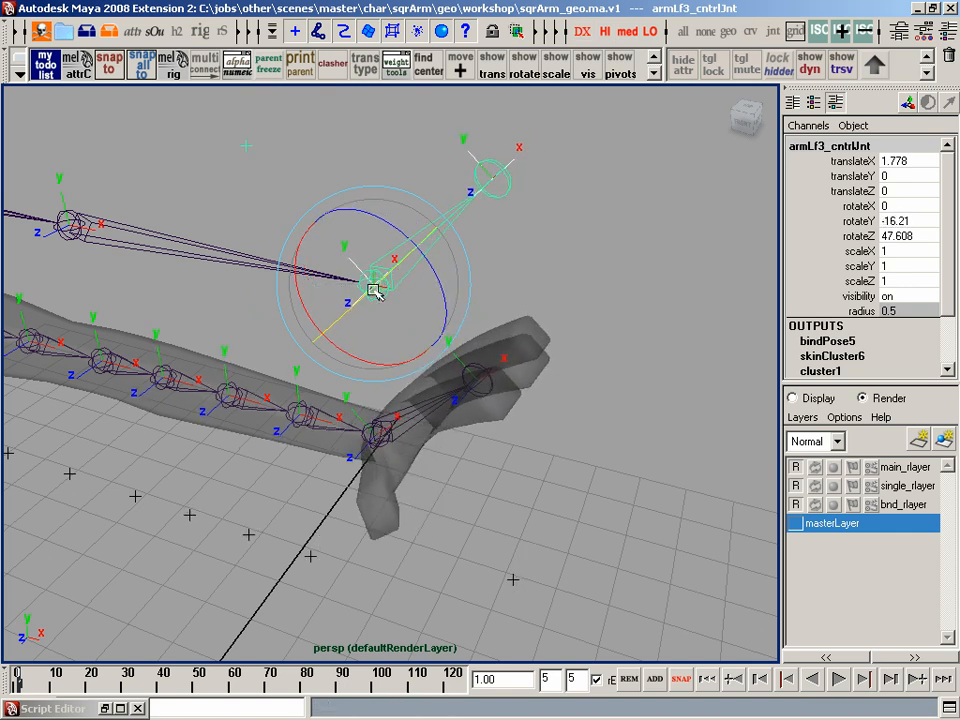
drag(303, 288, 336, 296)
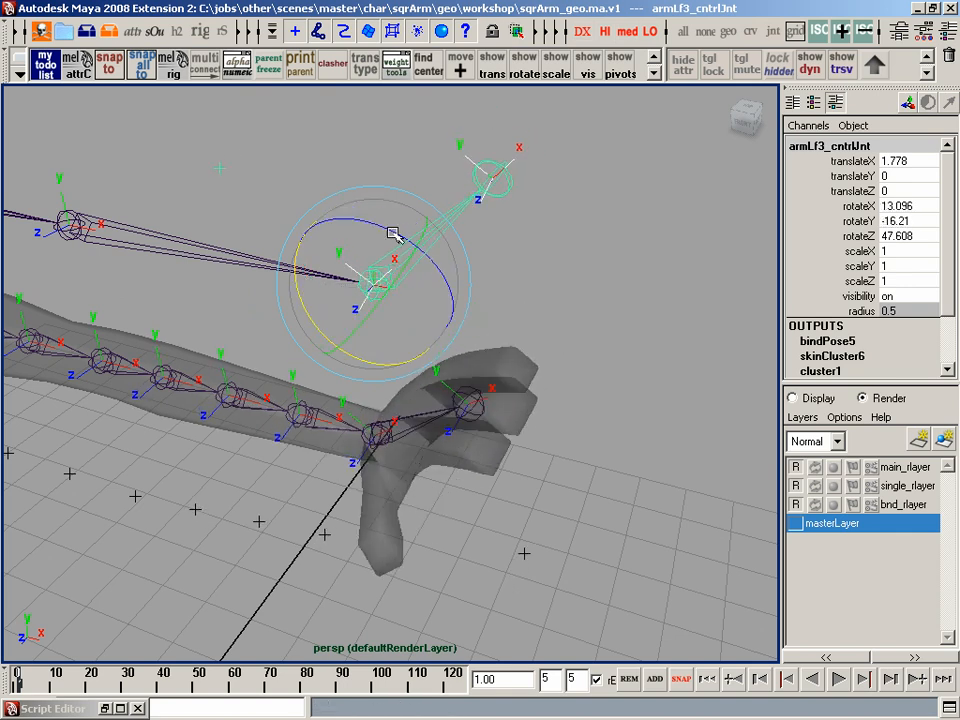
mouse_move(393, 233)
mouse_down()
mouse_move(401, 242)
mouse_move(375, 216)
mouse_move(418, 266)
mouse_move(386, 236)
mouse_move(399, 251)
mouse_move(375, 272)
mouse_move(384, 232)
mouse_move(394, 240)
mouse_move(386, 221)
mouse_up()
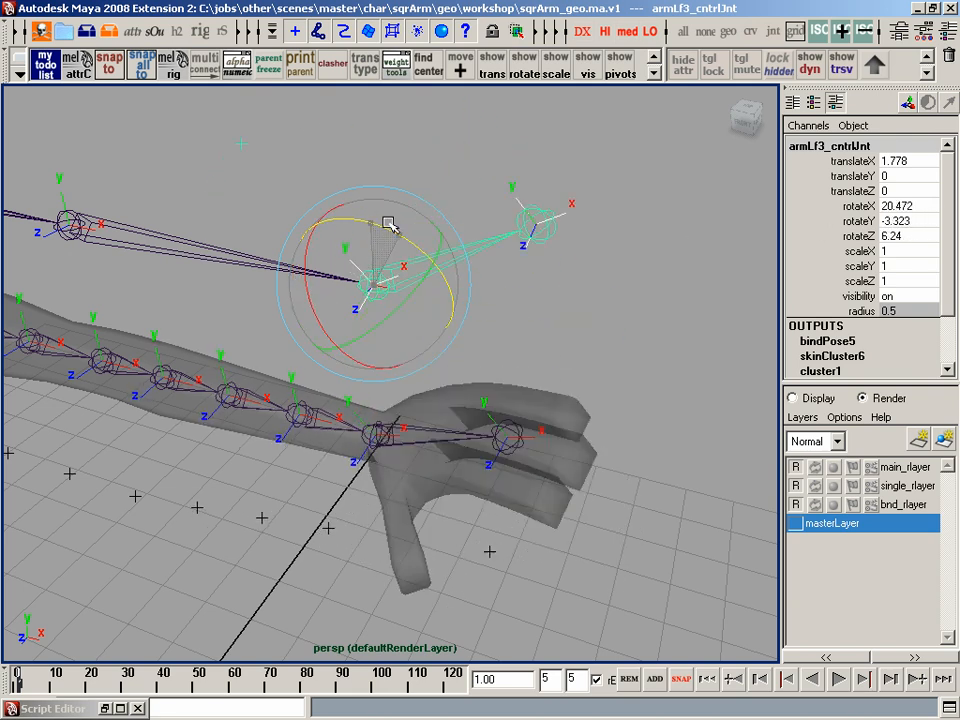
key(ctrl+z)
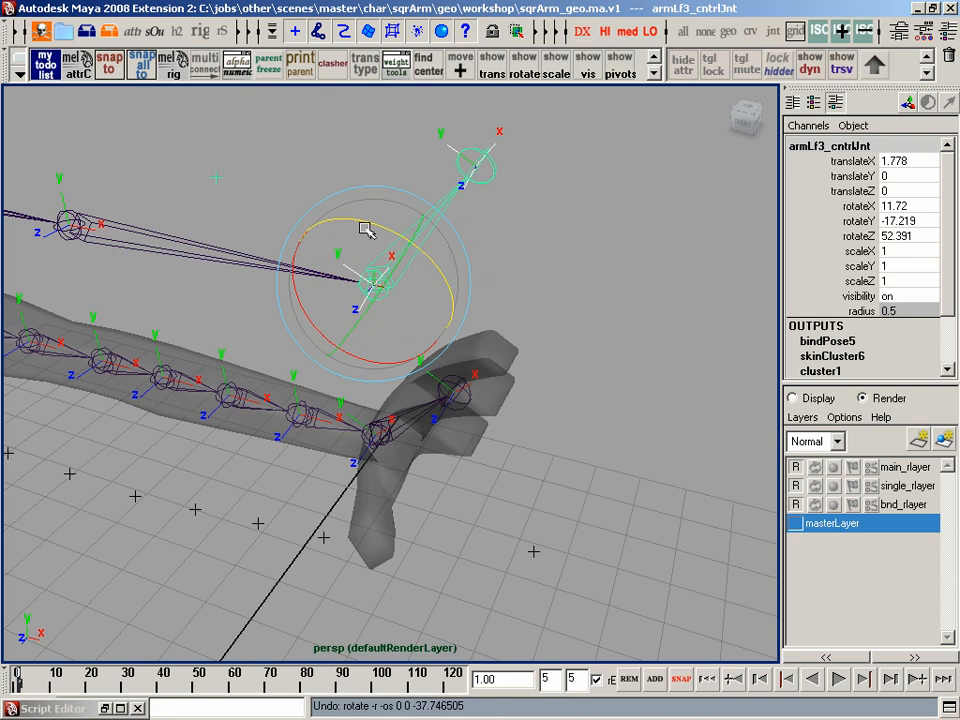
- Try further single-axis and free rotations of the posed wrist control joint, undoing the test turns
mouse_move(432, 267)
alt+mouse_down()
mouse_move(495, 259)
mouse_move(448, 263)
alt+mouse_up()
key(e)
drag(551, 262, 452, 263)
key(ctrl+z)
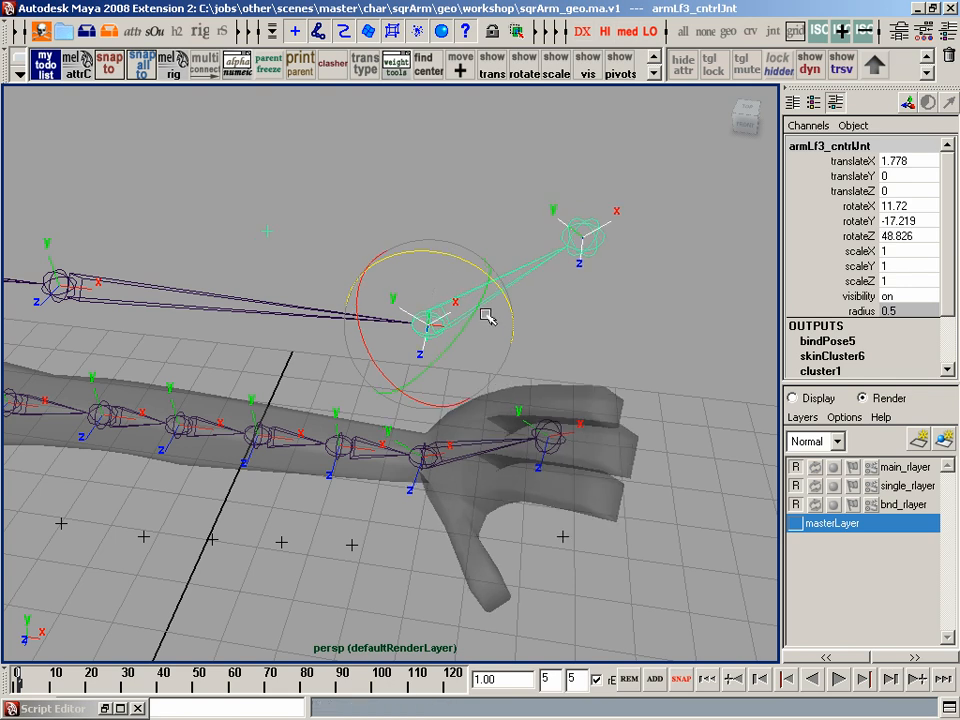
drag(476, 304, 477, 315)
drag(361, 347, 364, 356)
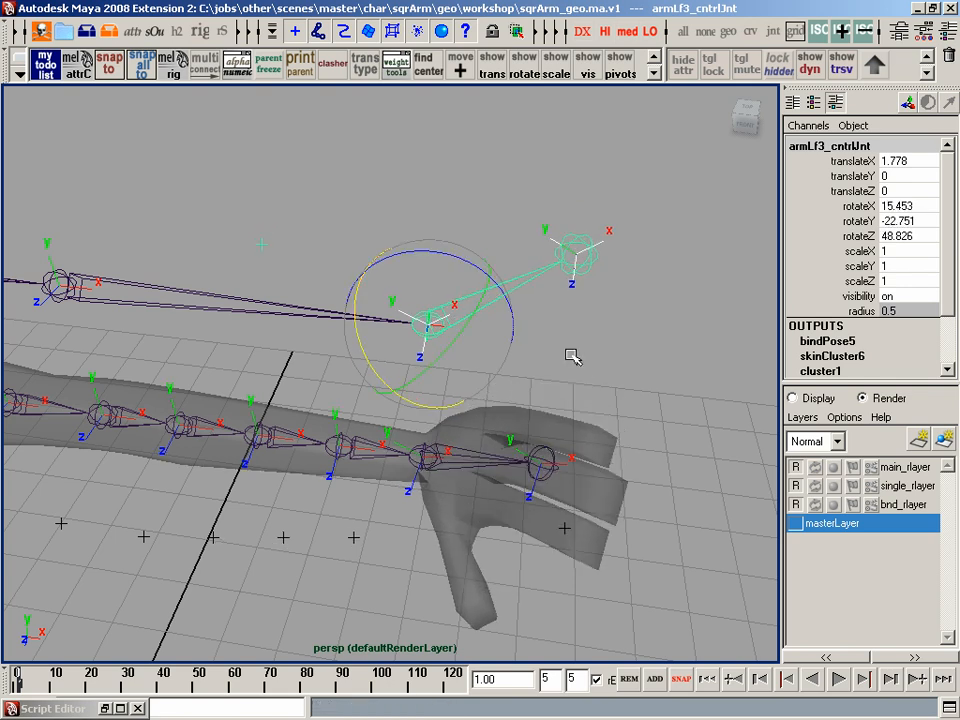
key(ctrl+z)
drag(467, 291, 443, 325)
key(ctrl+z)
- Set rotateX, rotateY and rotateZ of armLf3_cntrlJnt to 0
drag(893, 206, 897, 233)
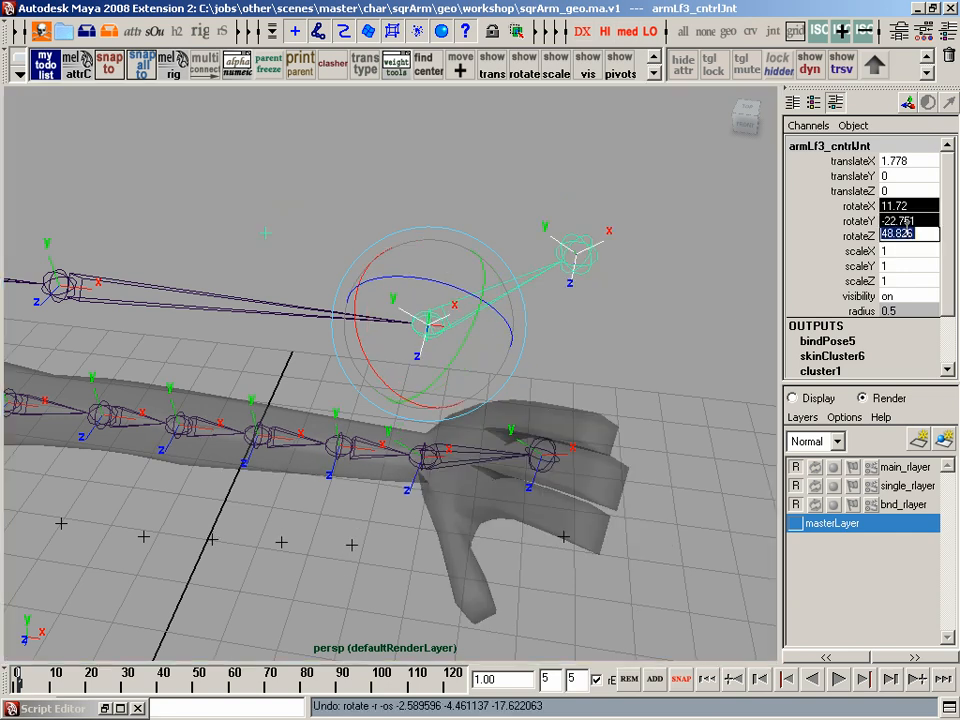
text(0)
key(Return)
alt+middle_drag(555, 343, 566, 339)
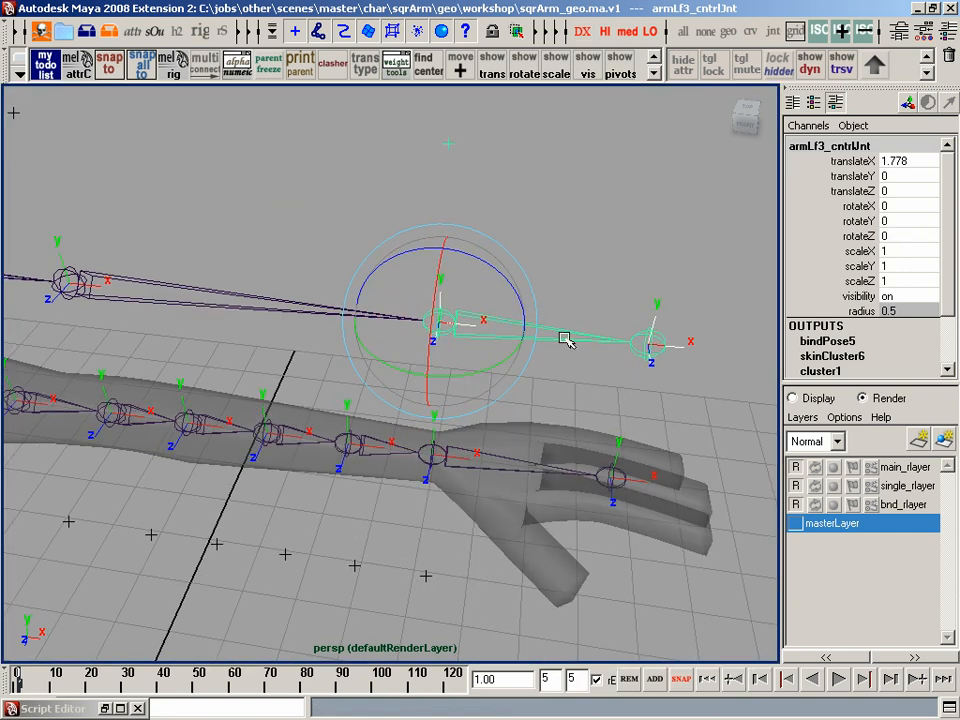
- Examine the rotation channels of the wrist bind joint armLf9_bndJnt and its parent armLf8_bndJnt
click(573, 275)
alt+middle_drag(556, 293, 553, 270)
drag(508, 209, 500, 330)
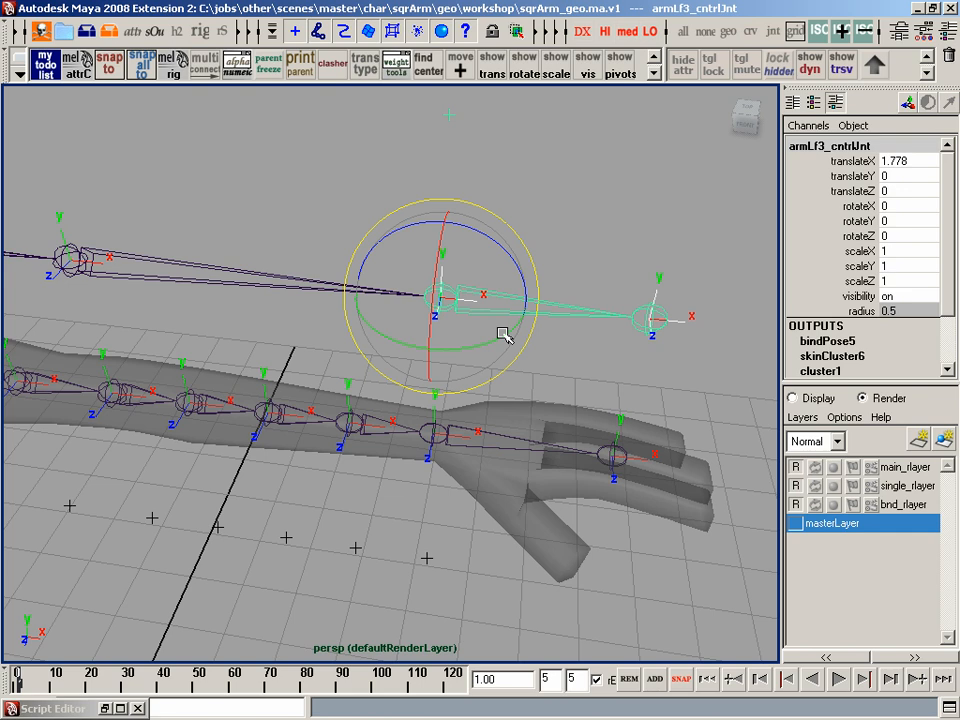
alt+middle_drag(505, 335, 574, 242)
click(574, 242)
alt+drag(433, 396, 150, 383)
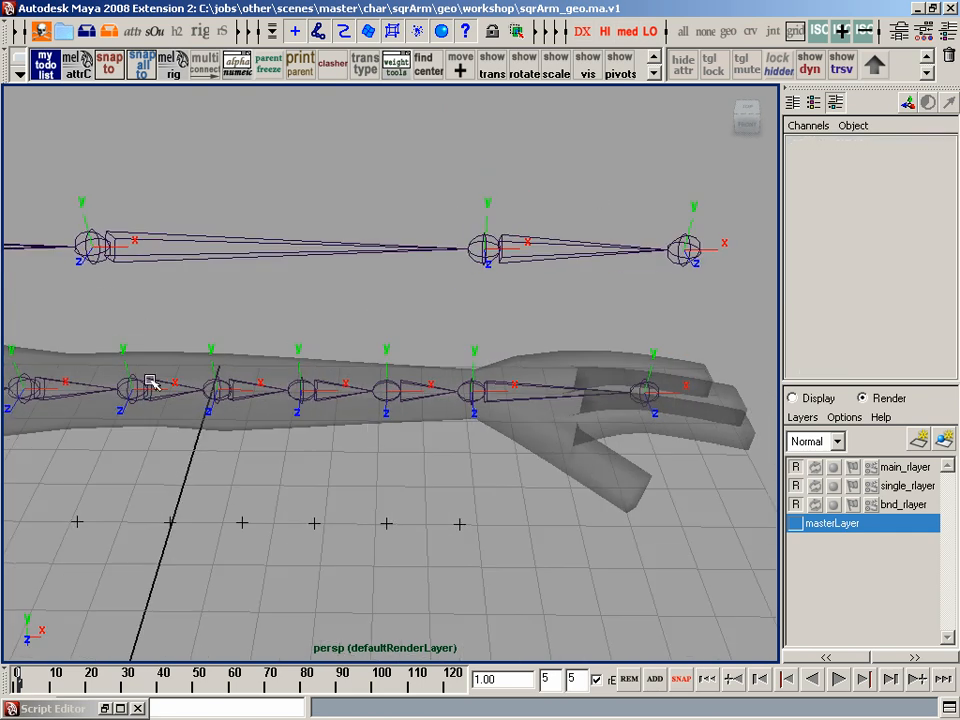
click(560, 393)
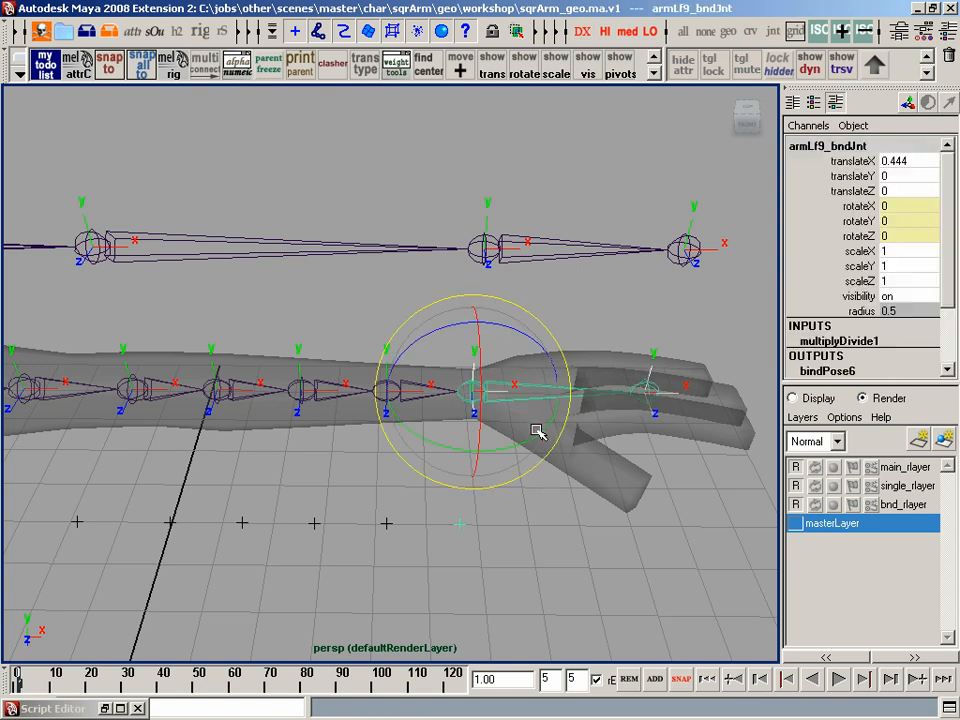
key(Up)
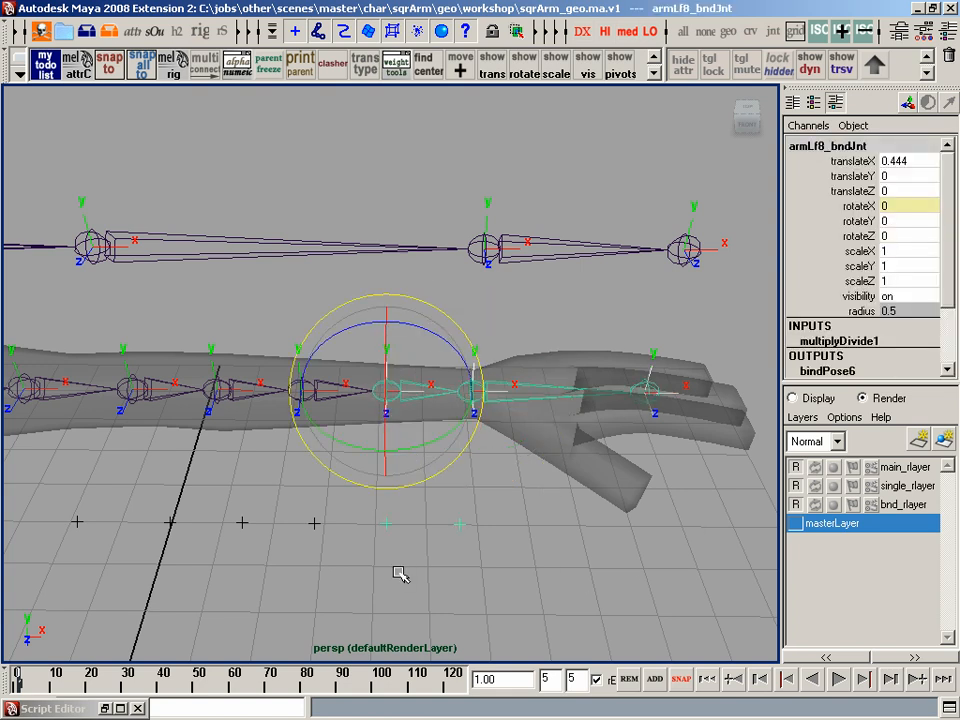
- Step through the forearm bind joints from armLf6_bndJnt down to armLf9_bndJnt to check which rotation channels are driven
click(558, 539)
click(302, 405)
drag(302, 407, 240, 409)
key(ctrl+z)
click(494, 459)
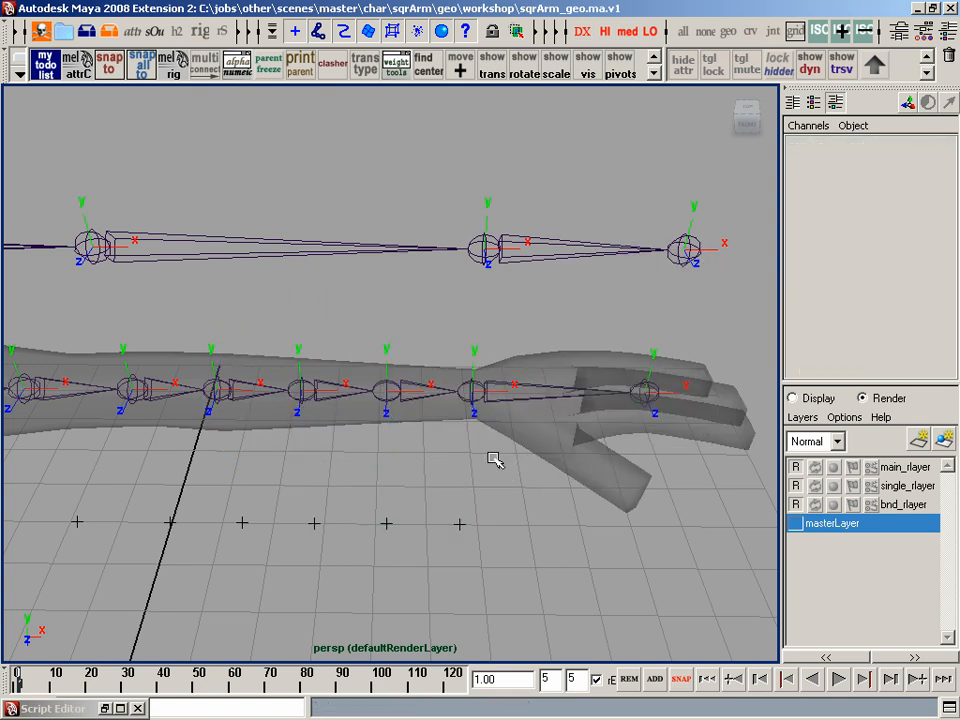
drag(494, 459, 514, 471)
click(570, 511)
drag(225, 328, 266, 443)
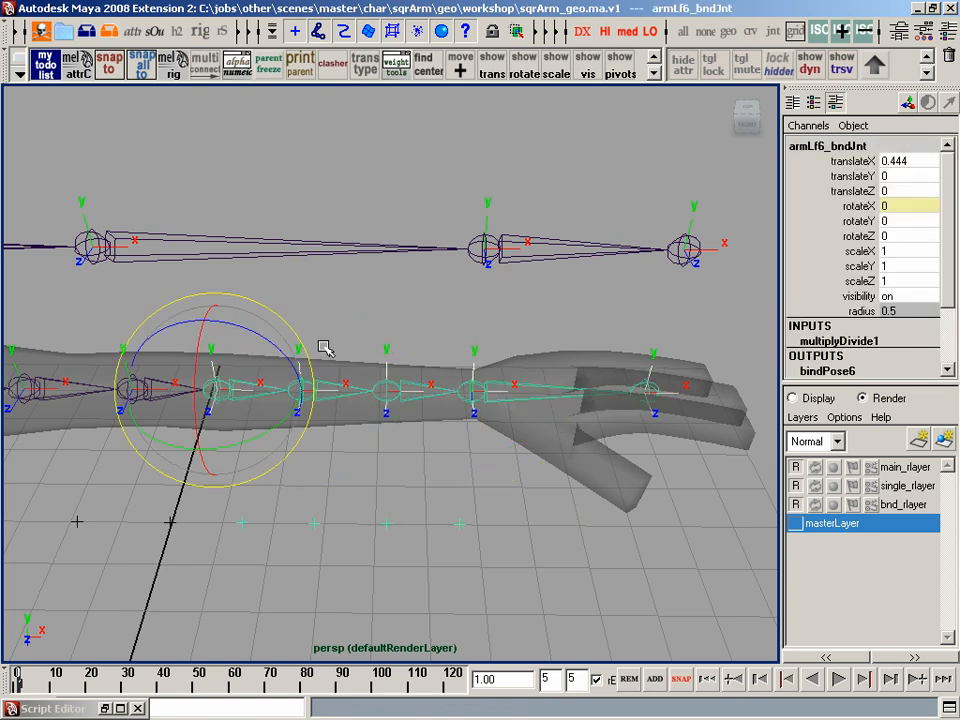
key(Down)
key(Down)
key(Down)
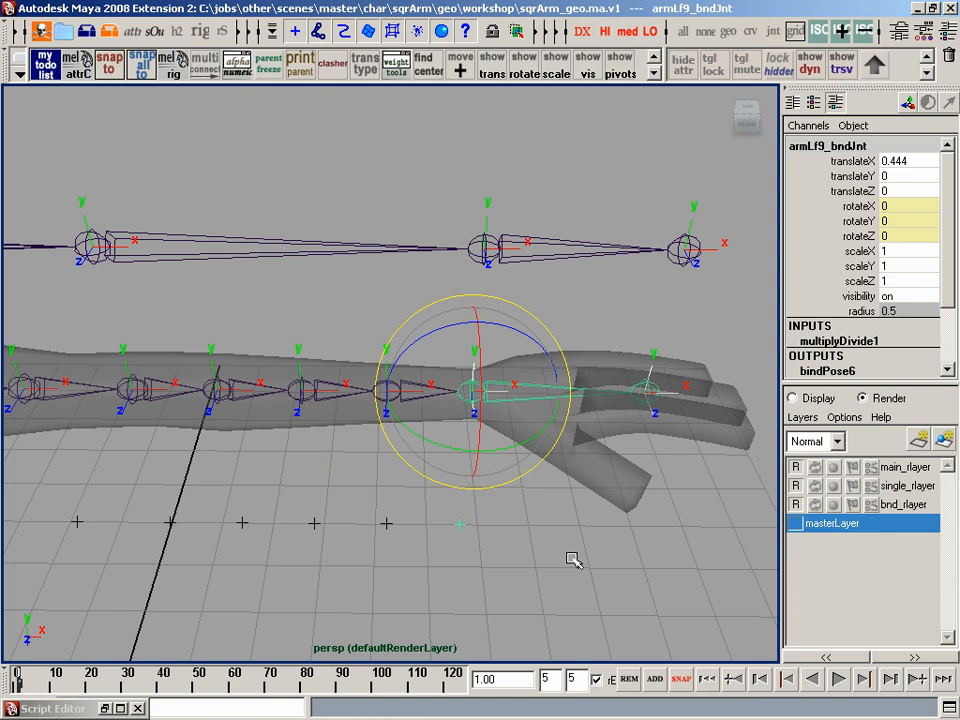
- Compare the wrist control joint with the wrist bind joint armLf9_bndJnt in the two parallel chains
drag(549, 203, 559, 285)
drag(553, 343, 553, 418)
click(563, 204)
drag(561, 228, 556, 332)
drag(554, 348, 547, 417)
click(568, 266)
click(544, 418)
- Show the attributes of armLf9_bndJnt and set its Rotate Order to yzx
key(ctrl+a)
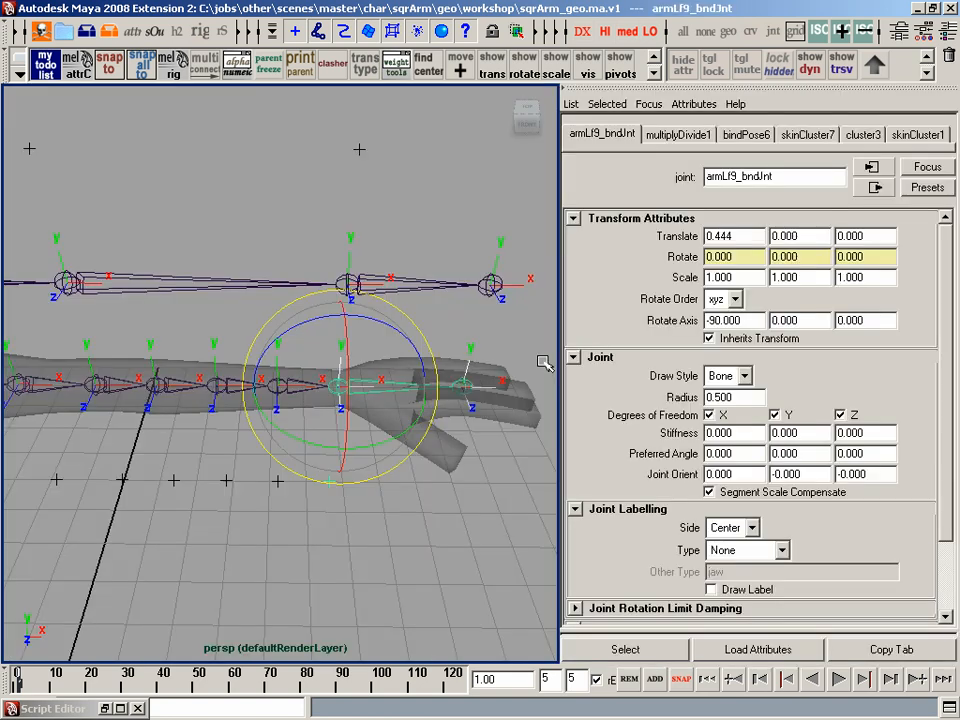
click(735, 300)
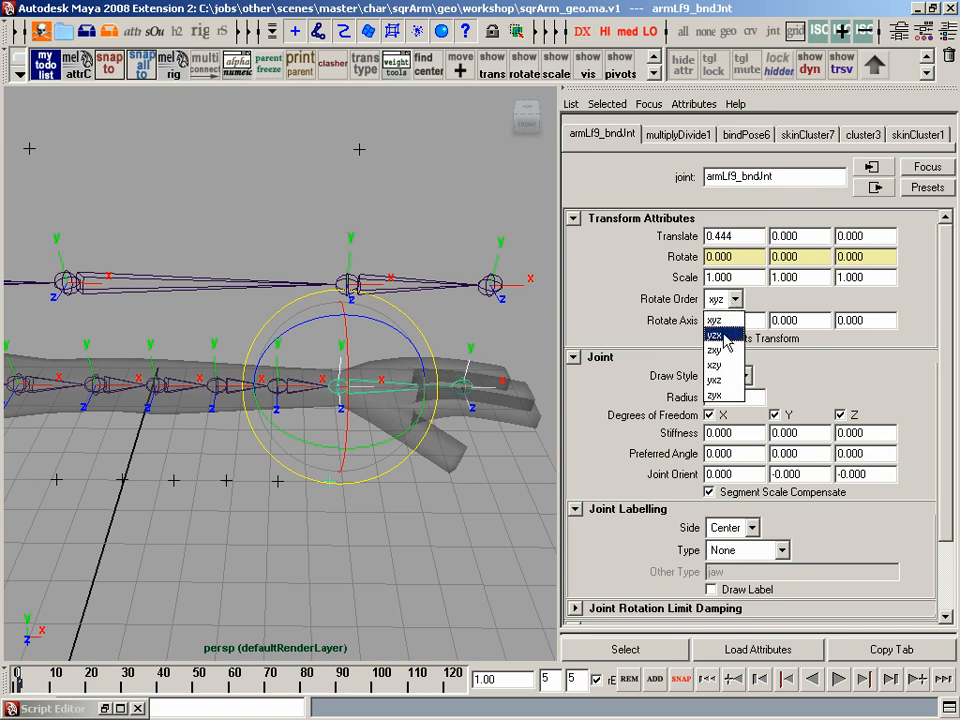
click(716, 335)
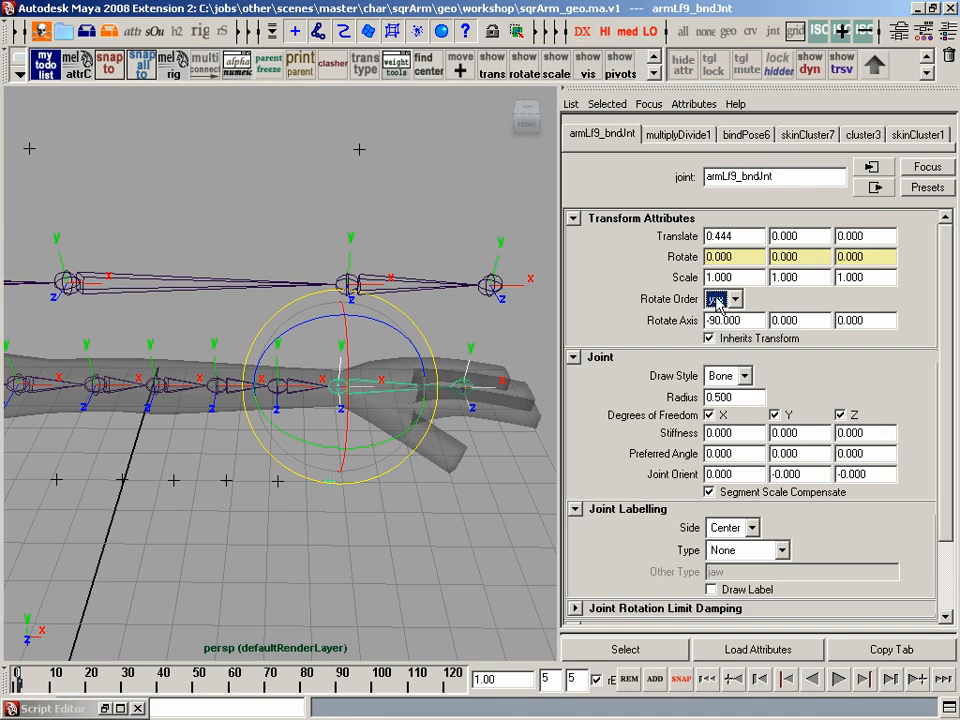
- Check the Rotate Order attribute of the wrist control joint armLf3_cntrlJnt, and clear the selection
click(405, 300)
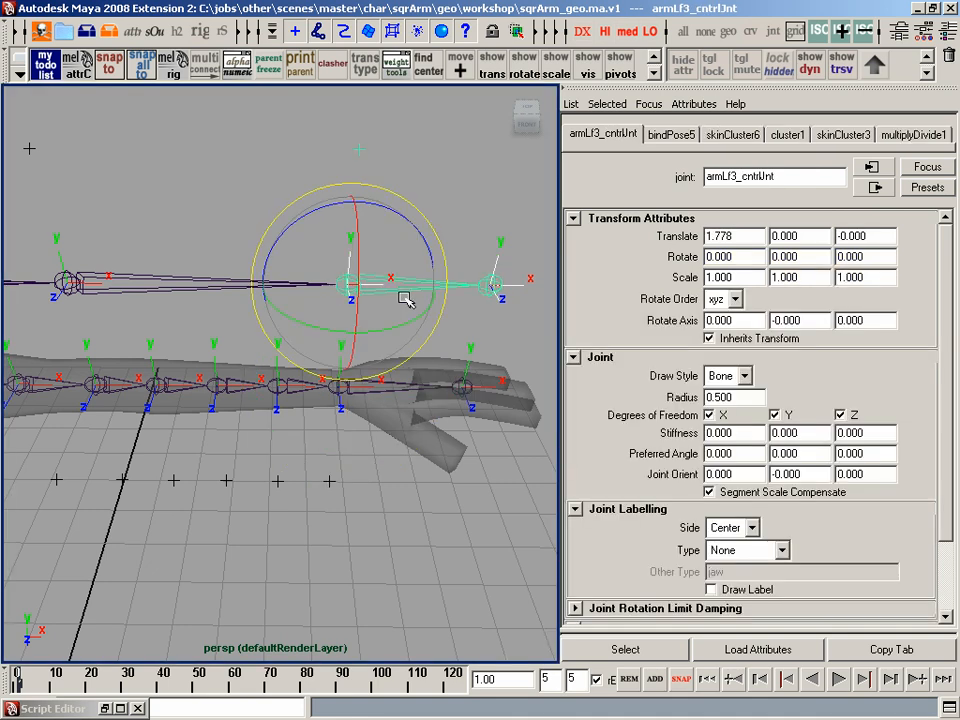
click(718, 300)
click(510, 204)
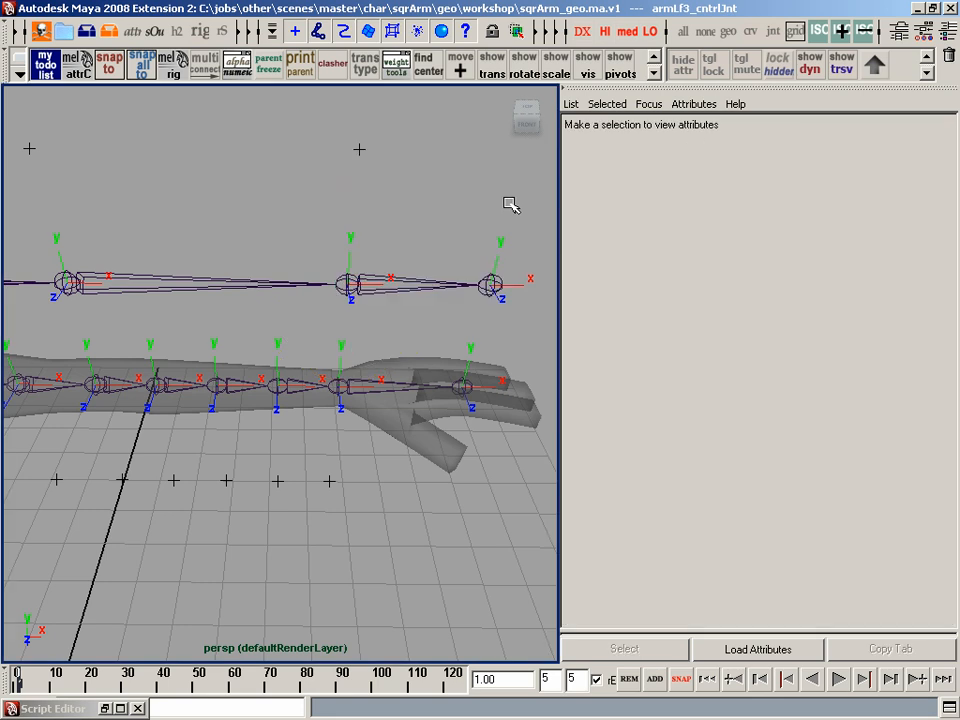
- Return to the Channel Box with armLf3_cntrlJnt selected and the Rotate tool active on it
key(space)
drag(510, 204, 724, 246)
drag(556, 226, 556, 310)
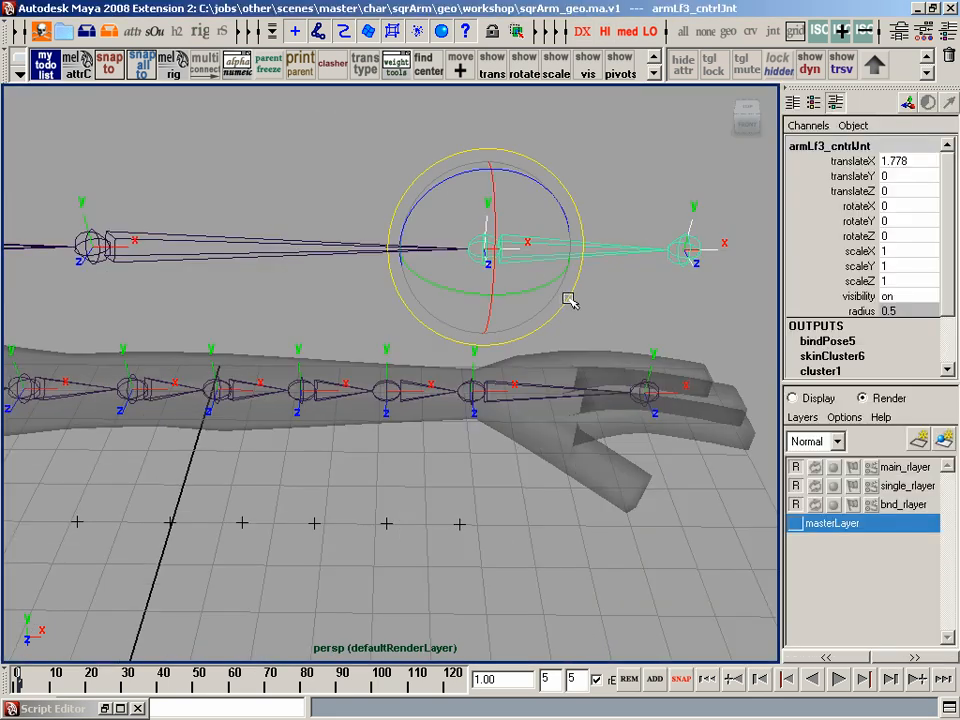
alt+middle_drag(568, 298, 530, 317)
key(e)
drag(548, 316, 606, 264)
alt+middle_drag(619, 303, 606, 307)
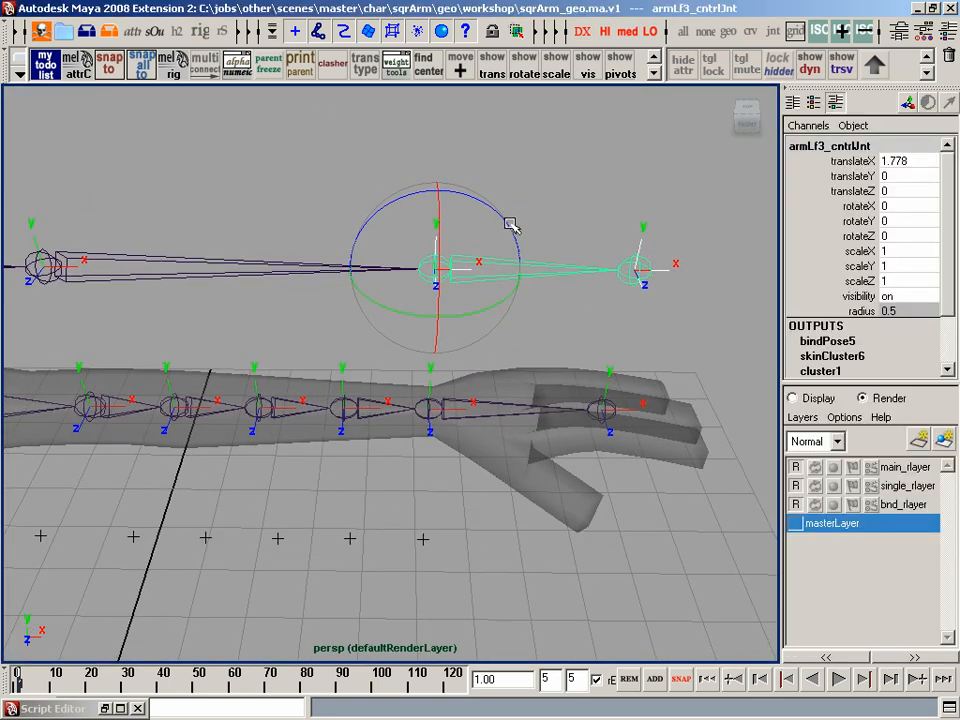
- Test the bind hand's response by rotating the wrist control joint around Z and Y, undoing each rotation
drag(510, 224, 467, 234)
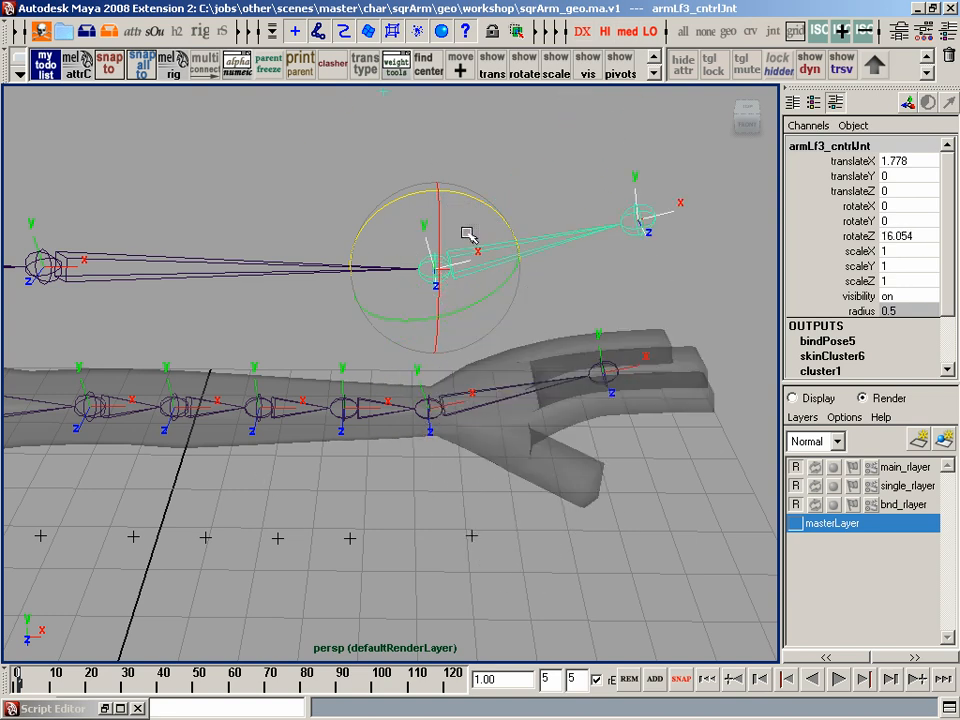
key(ctrl+z)
drag(497, 306, 435, 302)
key(ctrl+z)
mouse_move(480, 212)
mouse_down()
mouse_move(439, 178)
mouse_move(514, 289)
mouse_move(570, 264)
mouse_move(475, 205)
mouse_move(484, 216)
mouse_up()
key(ctrl+z)
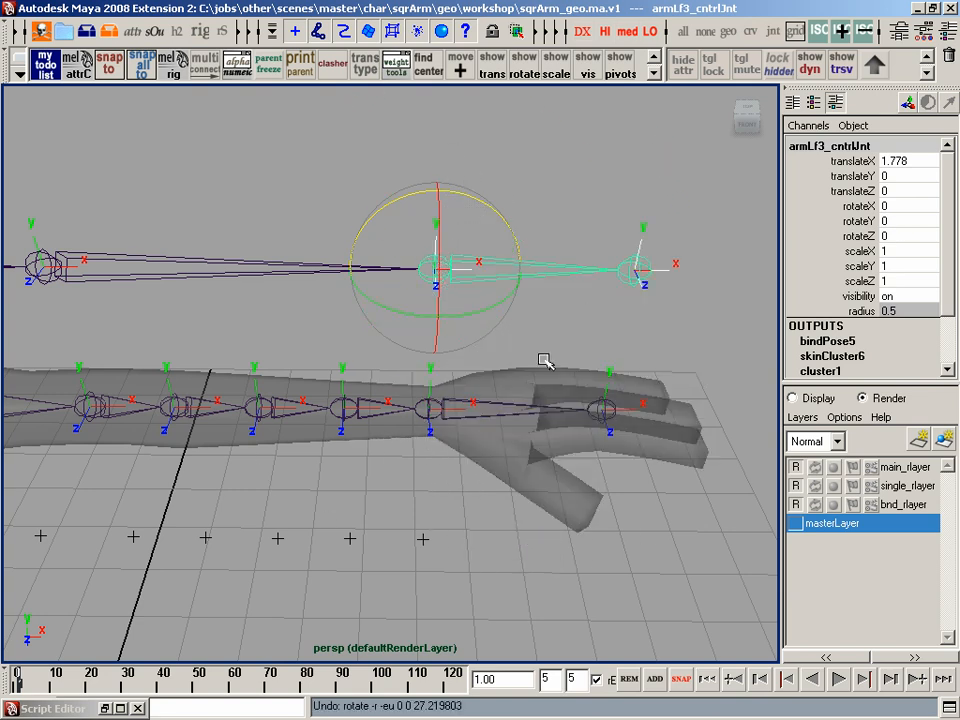
- Try rotating the wrist control joint around Y and around X, undoing both rotations
drag(502, 290, 475, 320)
key(ctrl+z)
drag(433, 202, 447, 249)
key(ctrl+z)
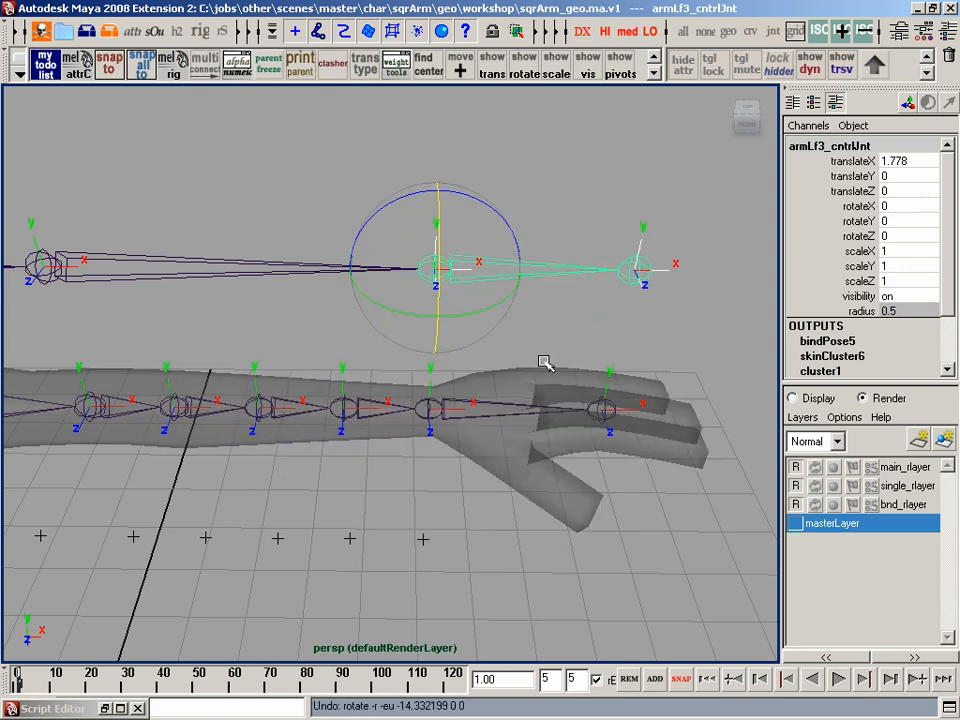
- Test rotating the wrist control joint armLf3_cntrlJnt, and reset its rotateX, rotateY and rotateZ to 0
alt+drag(552, 300, 563, 334)
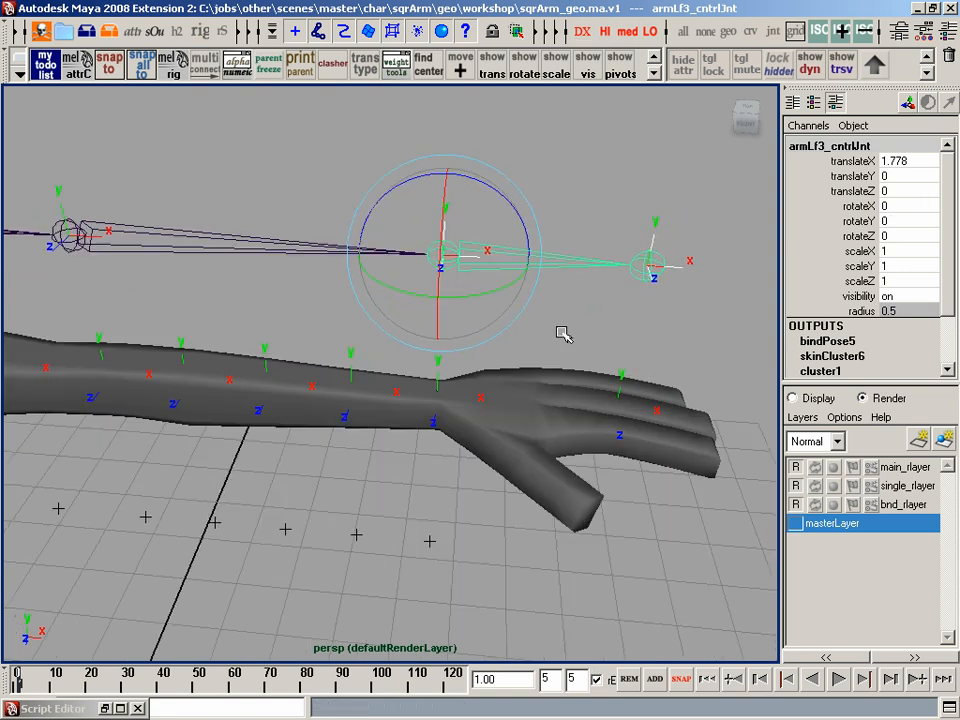
drag(527, 268, 501, 304)
click(588, 302)
click(525, 276)
drag(905, 205, 905, 235)
text(0)
key(Return)
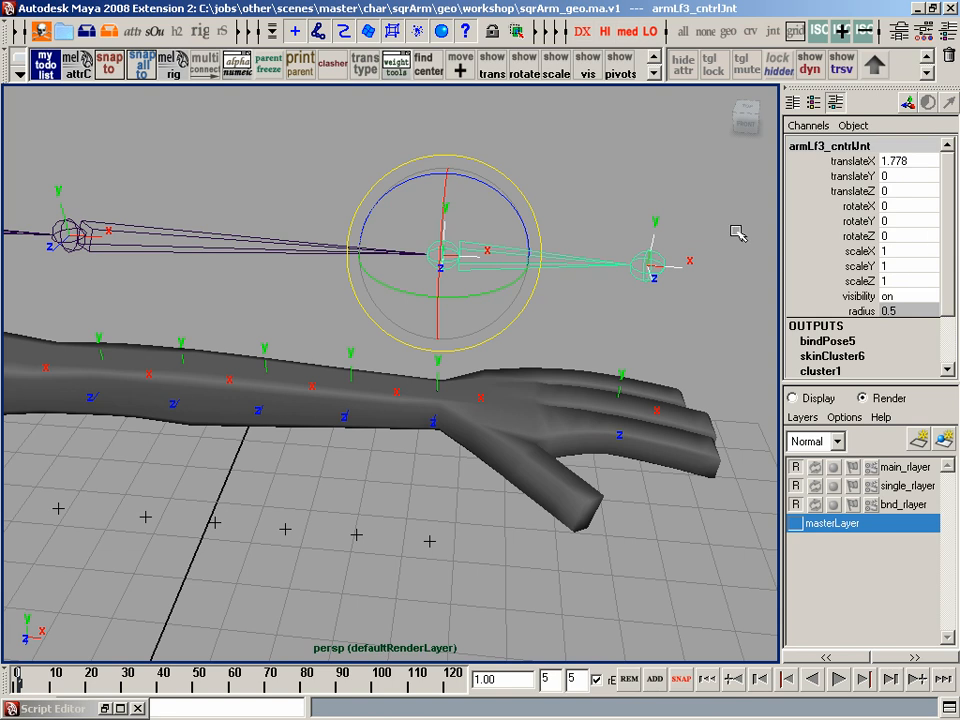
- Try the xyz rotate order on the wrist control joint armLf3_cntrlJnt, set it back to yzx, and clear the selection
alt+middle_drag(737, 233, 672, 254)
click(636, 205)
alt+middle_drag(586, 232, 607, 223)
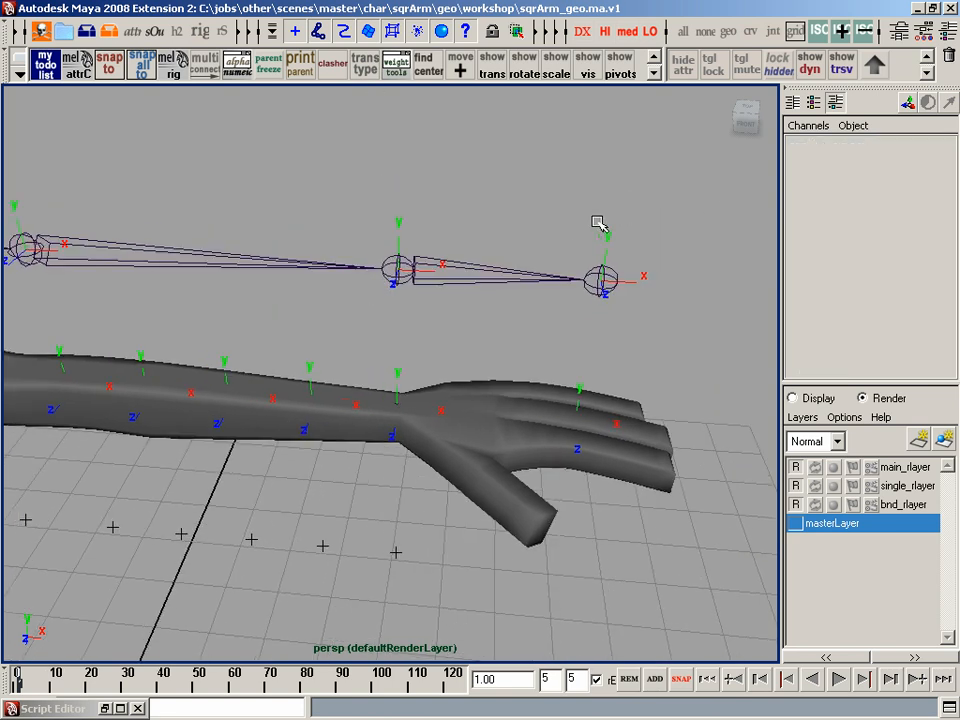
alt+drag(598, 222, 556, 222)
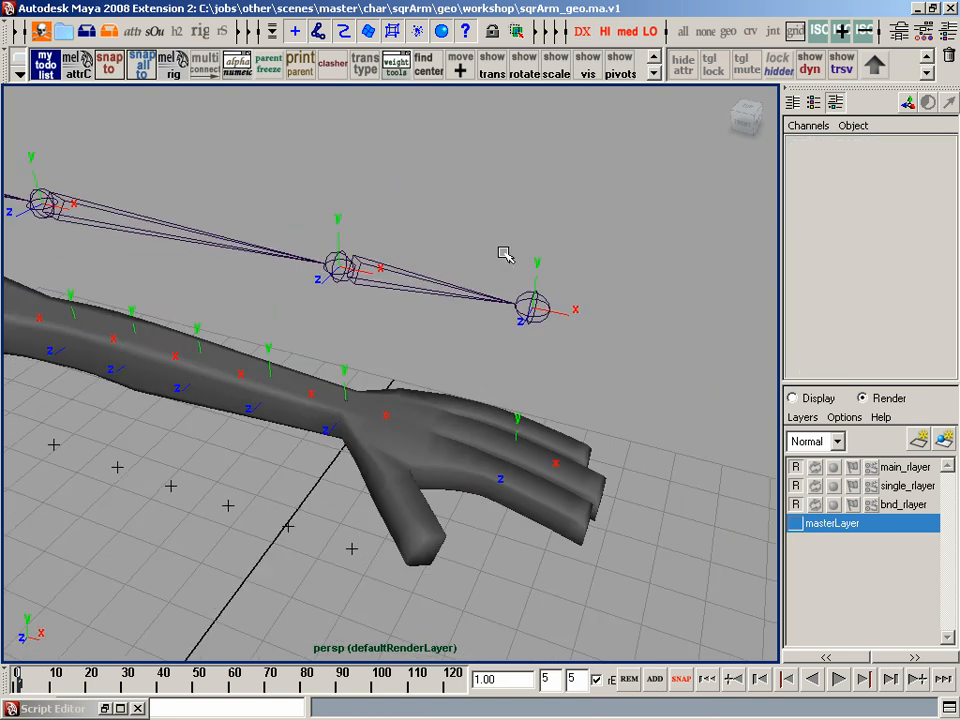
alt+drag(502, 251, 442, 317)
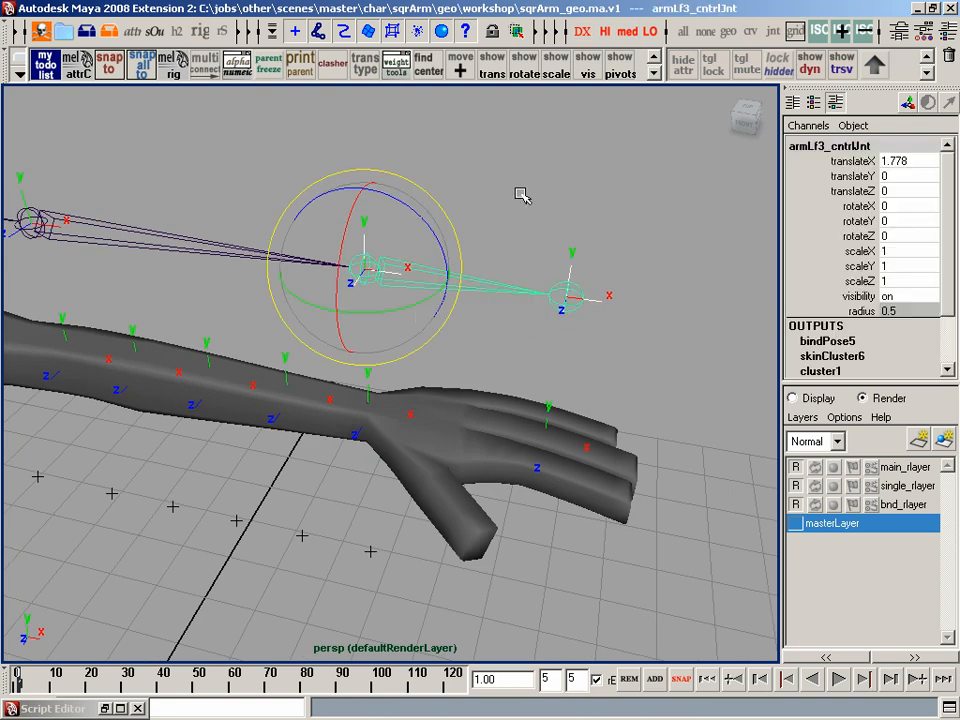
key(ctrl+a)
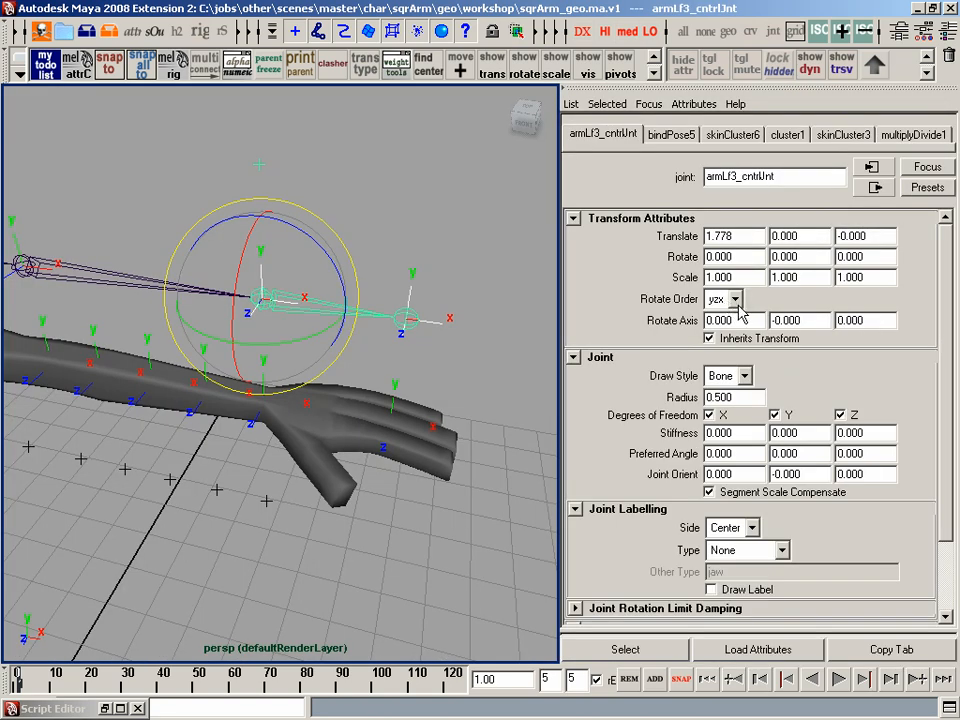
click(735, 299)
click(716, 318)
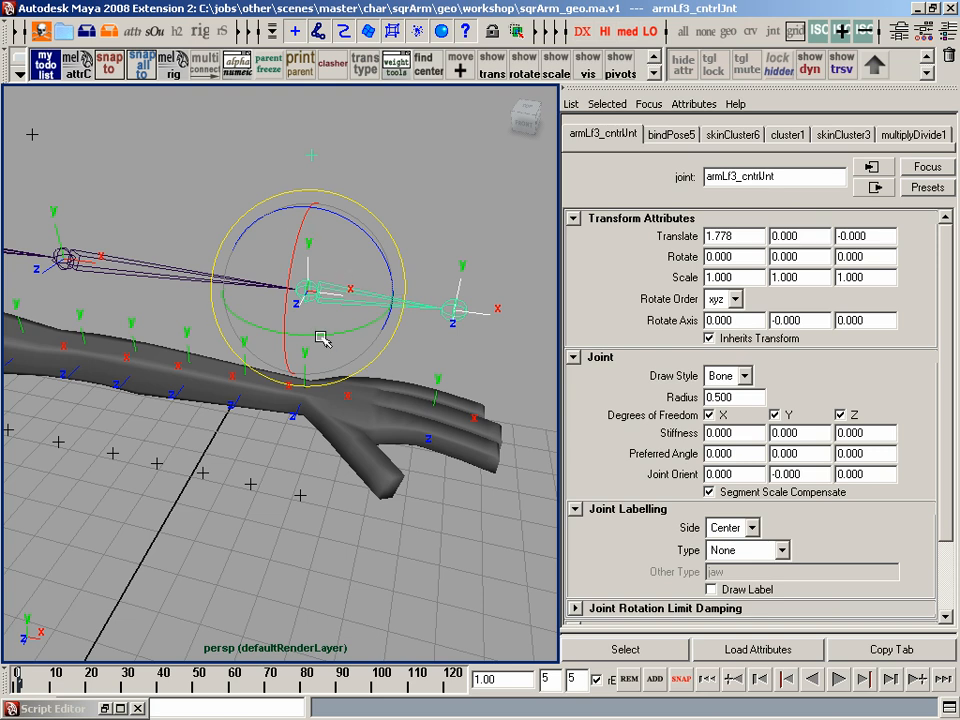
click(716, 302)
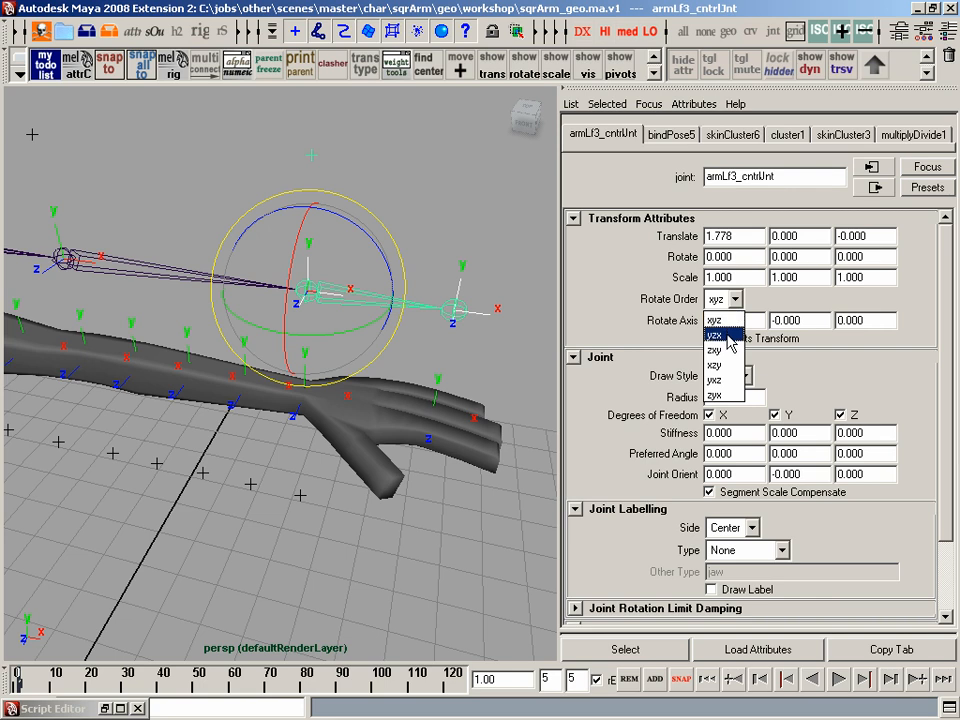
click(728, 334)
click(470, 258)
- Return to the Channel Box, try another rotation of the wrist control joint, undo it, and clear the selection
key(space)
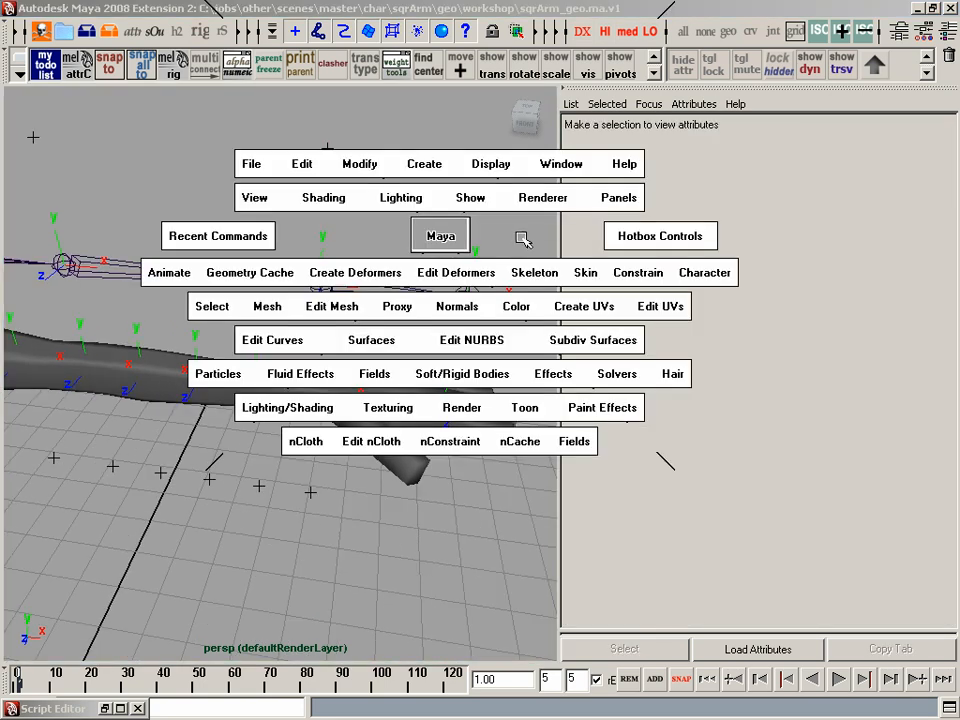
drag(520, 238, 497, 236)
alt+middle_drag(521, 238, 473, 253)
drag(473, 253, 470, 325)
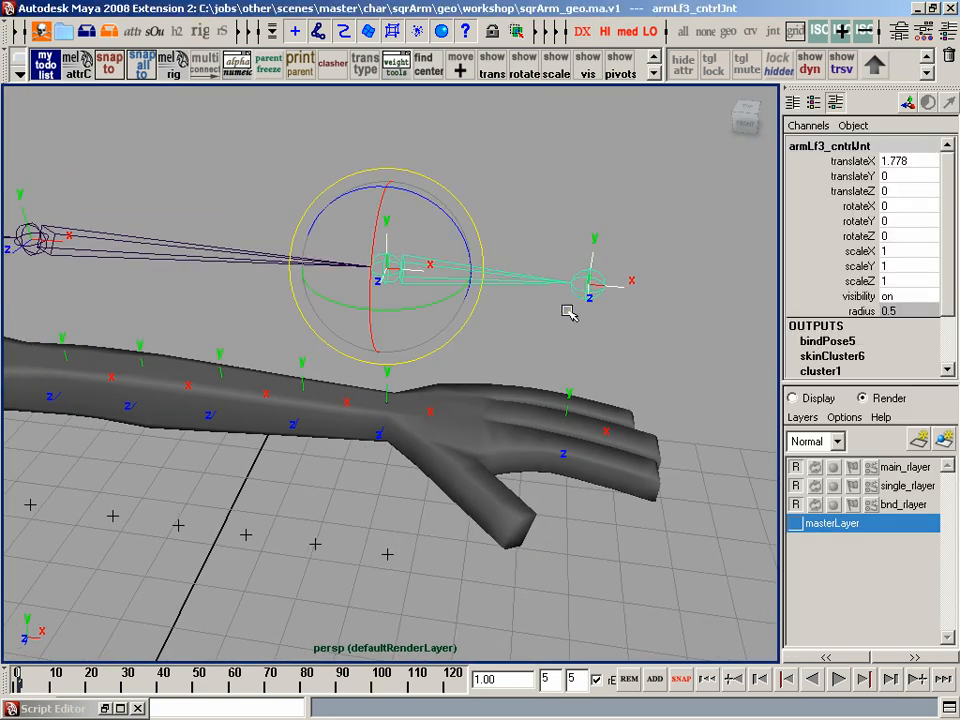
alt+drag(570, 313, 375, 431)
key(ctrl+z)
click(501, 249)
- Select the root control joint armLf1_cntrlJnt and turn on X-ray shading to reveal the bind joints inside the arm
alt+middle_drag(495, 270, 614, 275)
alt+right_drag(614, 275, 531, 291)
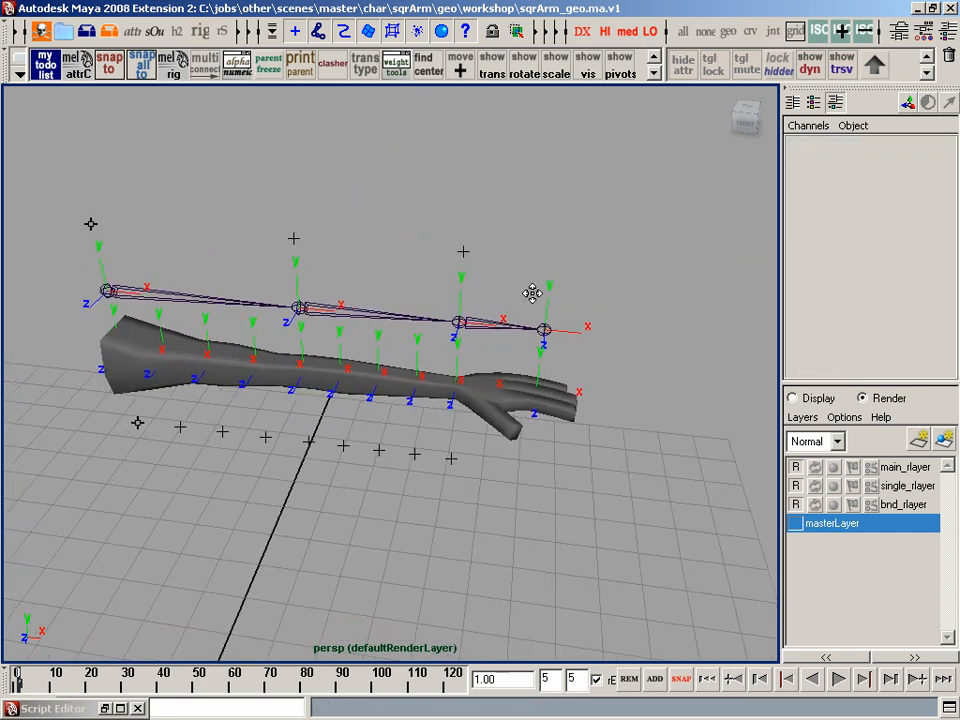
alt+drag(531, 291, 480, 279)
alt+right_drag(480, 279, 514, 302)
alt+drag(514, 302, 508, 312)
alt+middle_drag(510, 349, 566, 359)
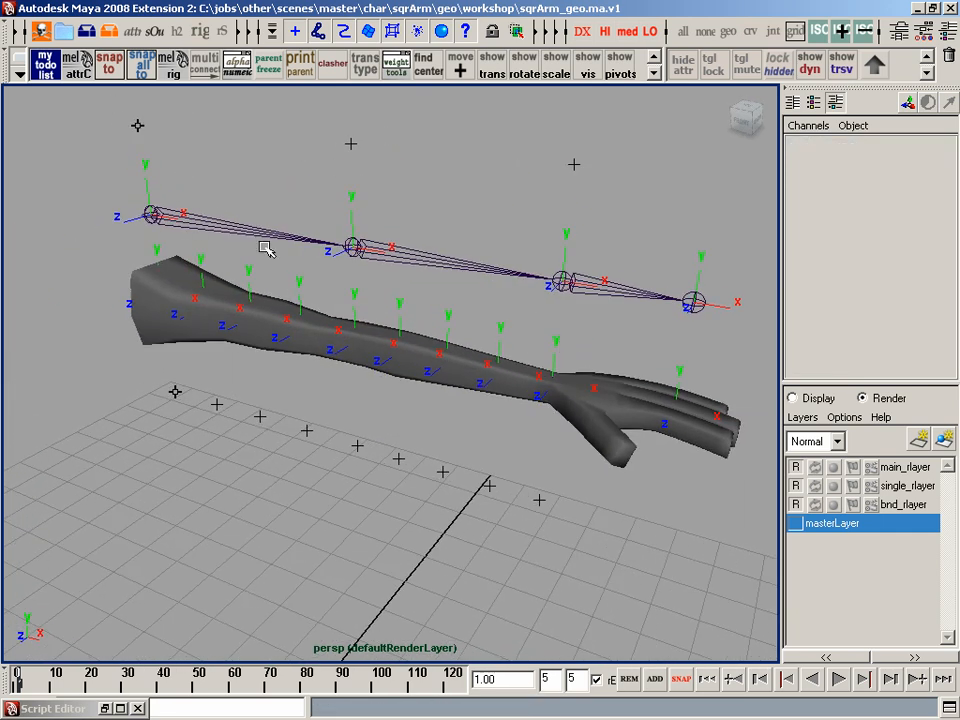
drag(184, 137, 118, 92)
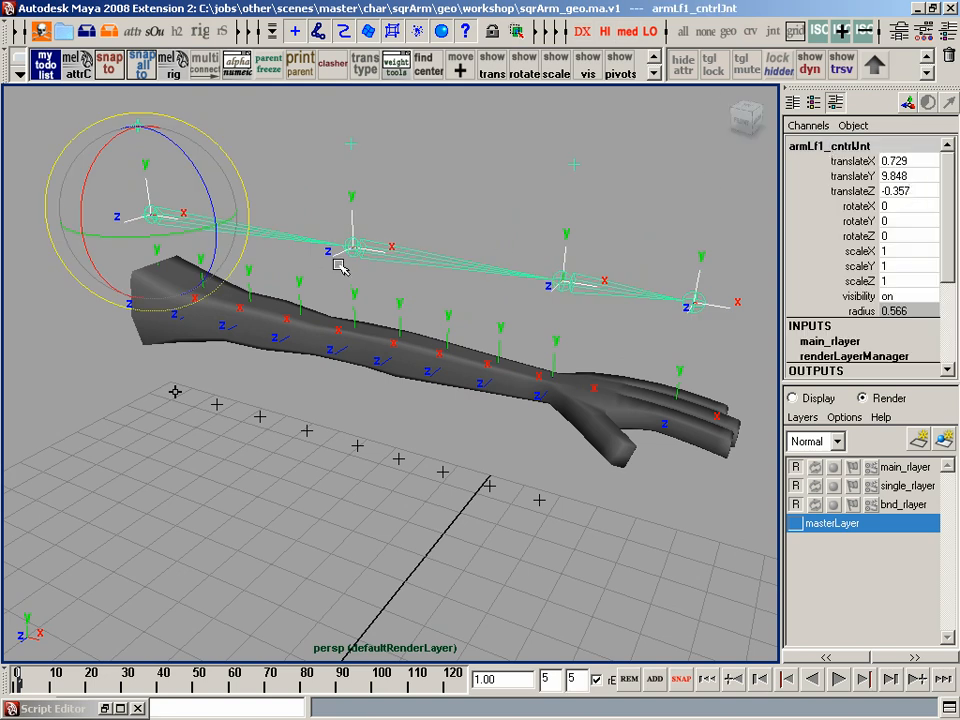
key(alt+x)
alt+drag(343, 262, 321, 266)
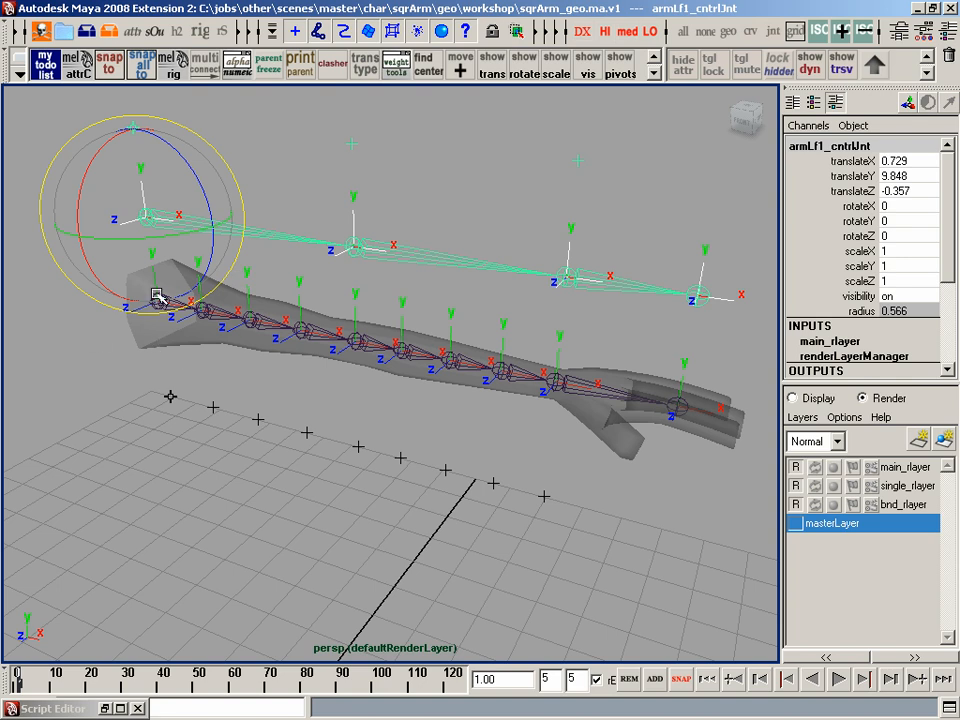
- Snap the root control joint armLf1_cntrlJnt onto the root bind joint so that the two joint chains overlap
key(q)
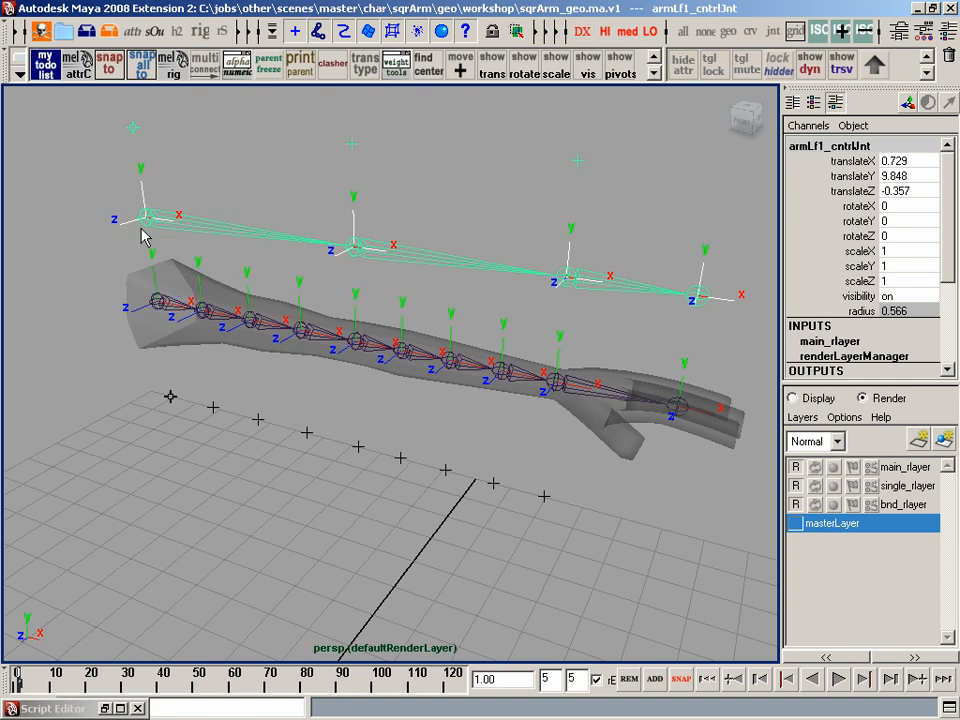
key(w)
middle_drag(152, 250, 156, 301)
alt+drag(366, 256, 402, 238)
click(465, 183)
alt+drag(465, 184, 213, 486)
drag(755, 551, 742, 547)
drag(37, 169, 668, 243)
click(502, 248)
- Show the Outliner beside the perspective view and group armLf1_cntrlJnt with armLf1_bndJnt
key(space)
alt+drag(347, 268, 463, 249)
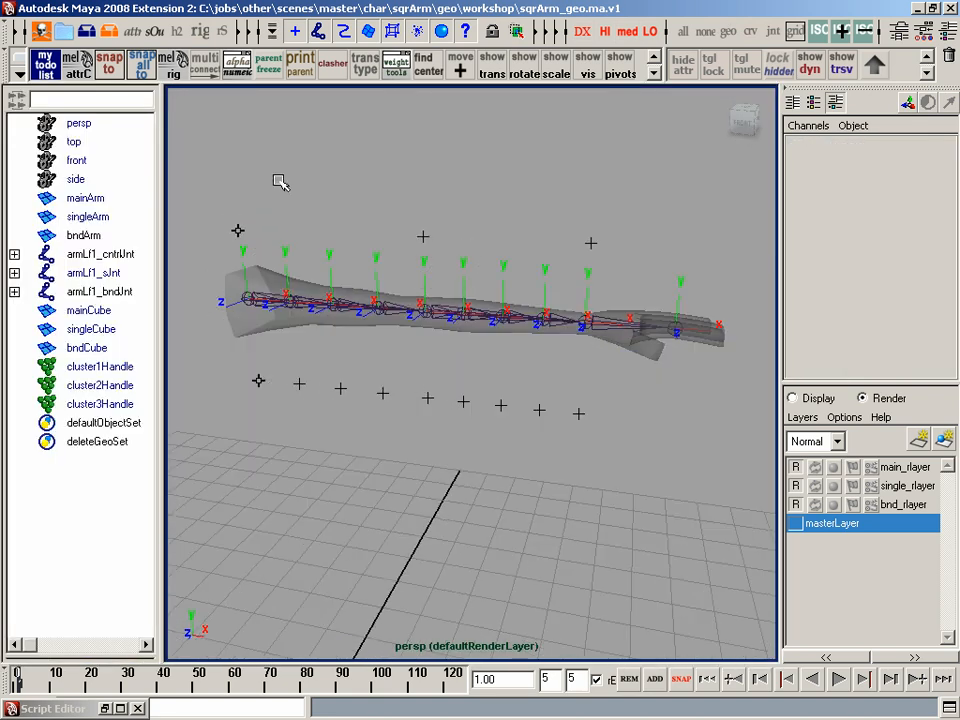
click(140, 255)
ctrl+click(139, 291)
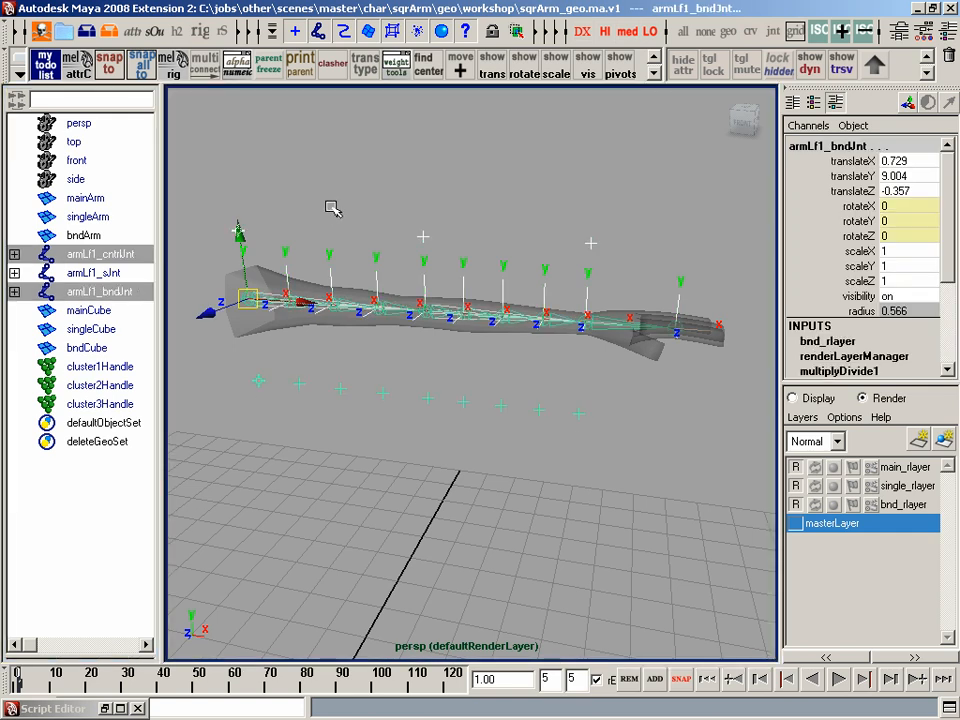
key(ctrl+g)
- Move the pivot of group1 from the world origin onto the root joint of the arm
alt+drag(377, 279, 456, 288)
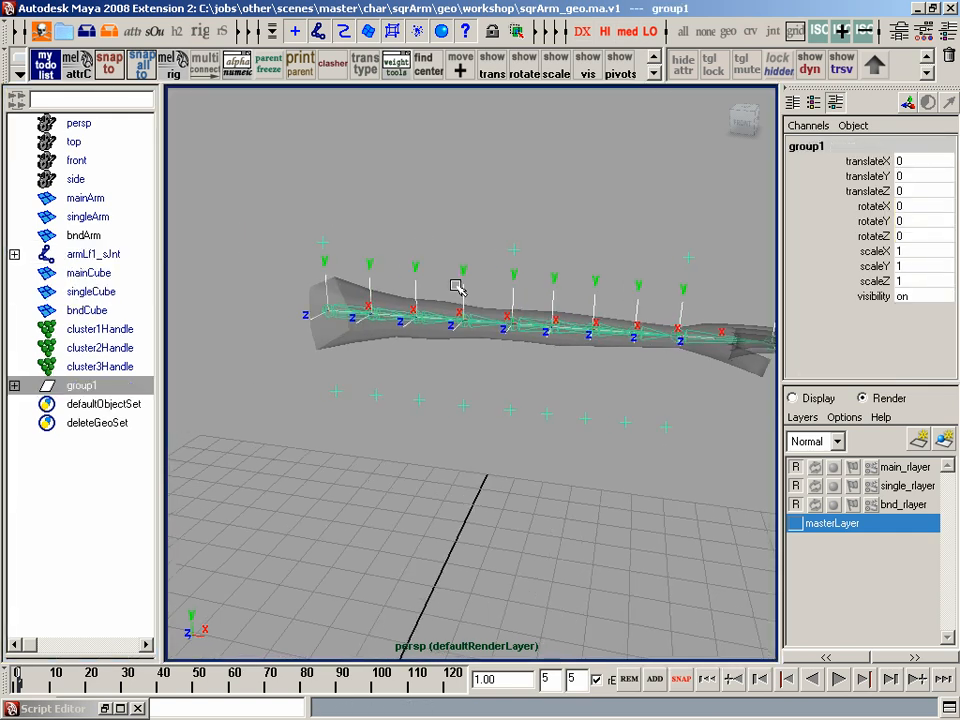
alt+right_drag(437, 296, 422, 390)
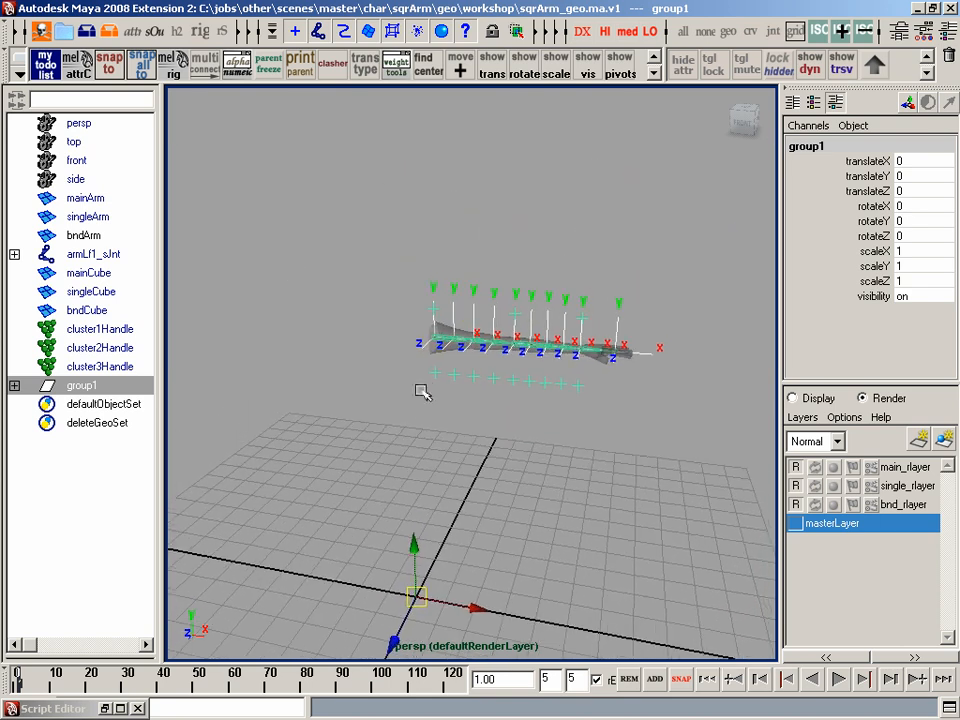
key(Insert)
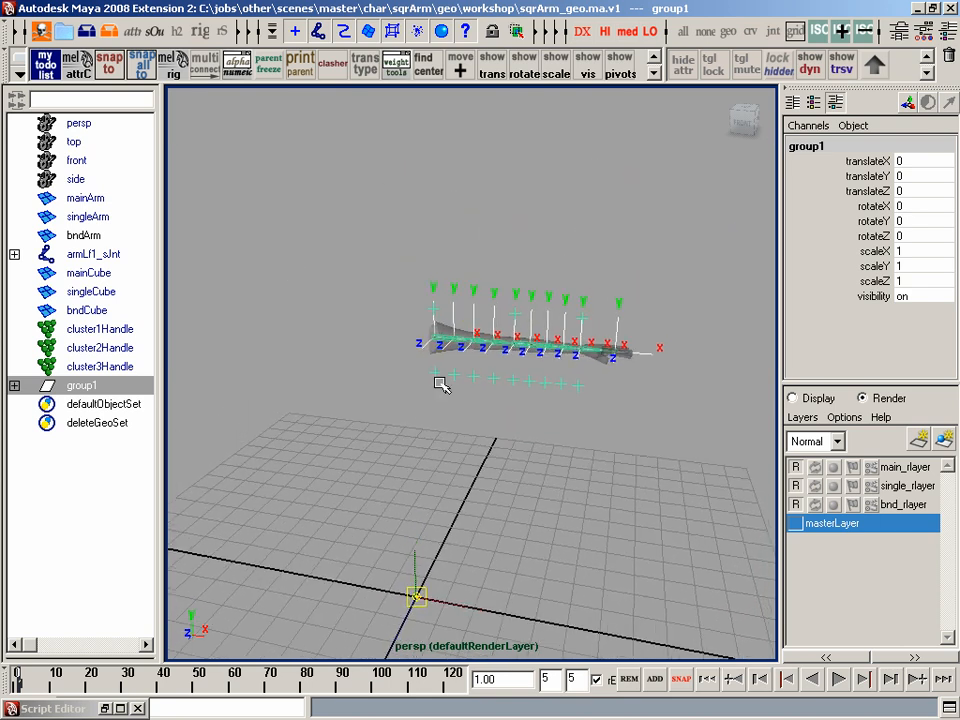
middle_click(435, 343)
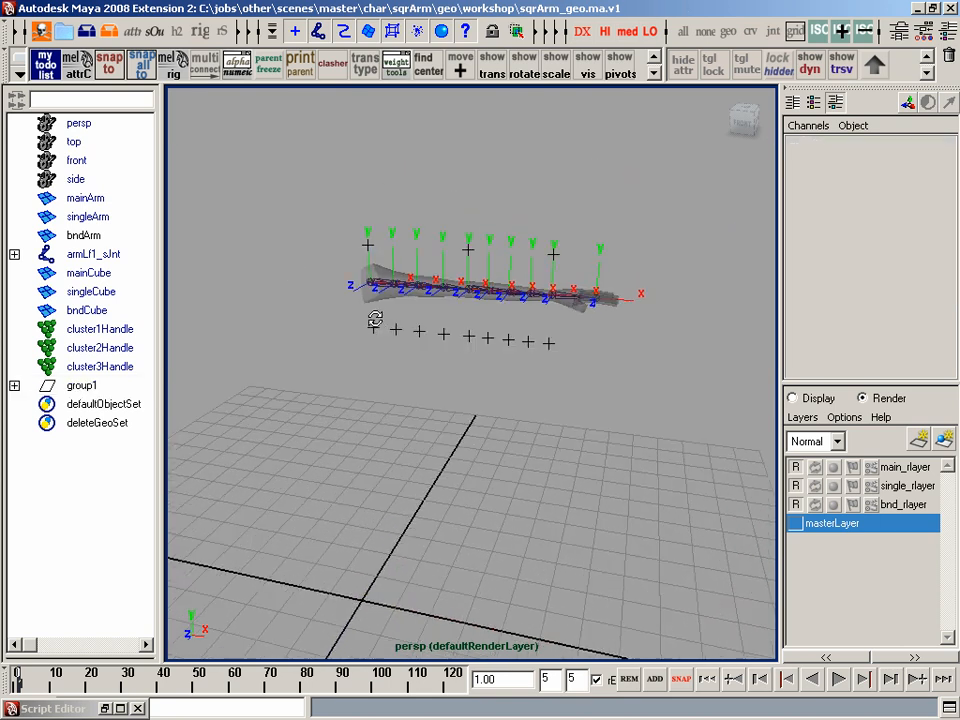
alt+drag(375, 319, 372, 328)
click(66, 386)
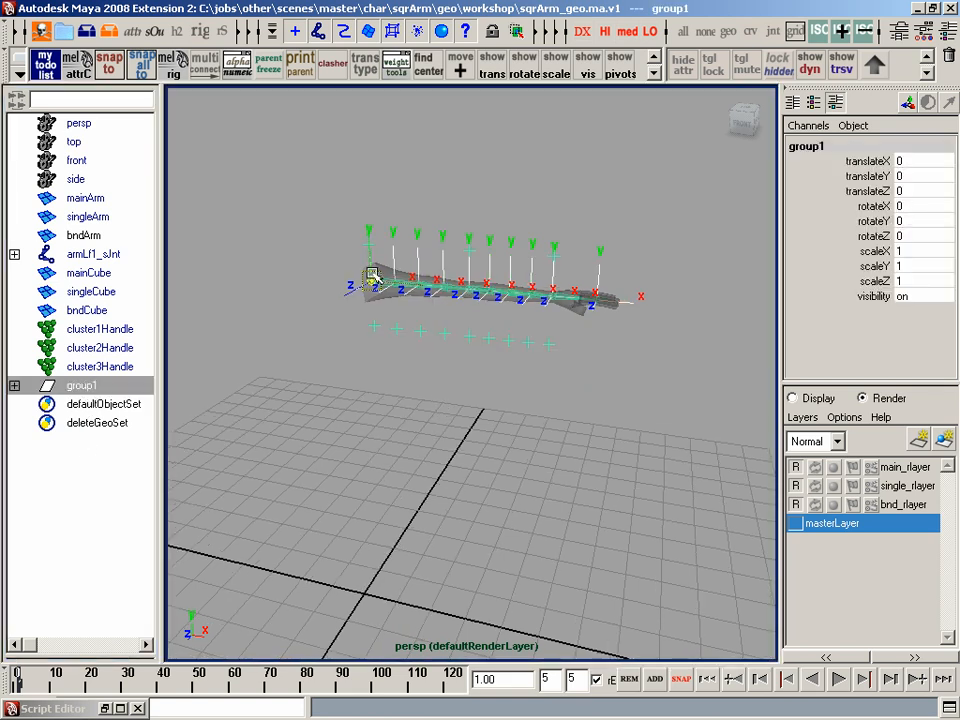
alt+drag(372, 276, 370, 395)
- Rename group1 as armLf_rig
double_click(80, 386)
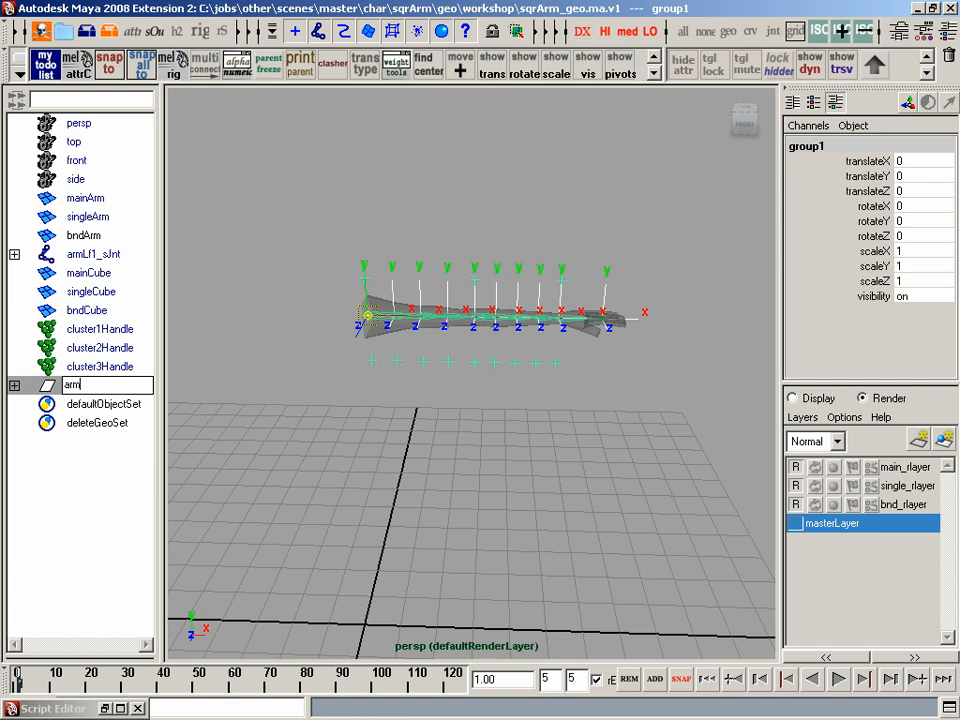
text(armLf_rig)
key(Return)
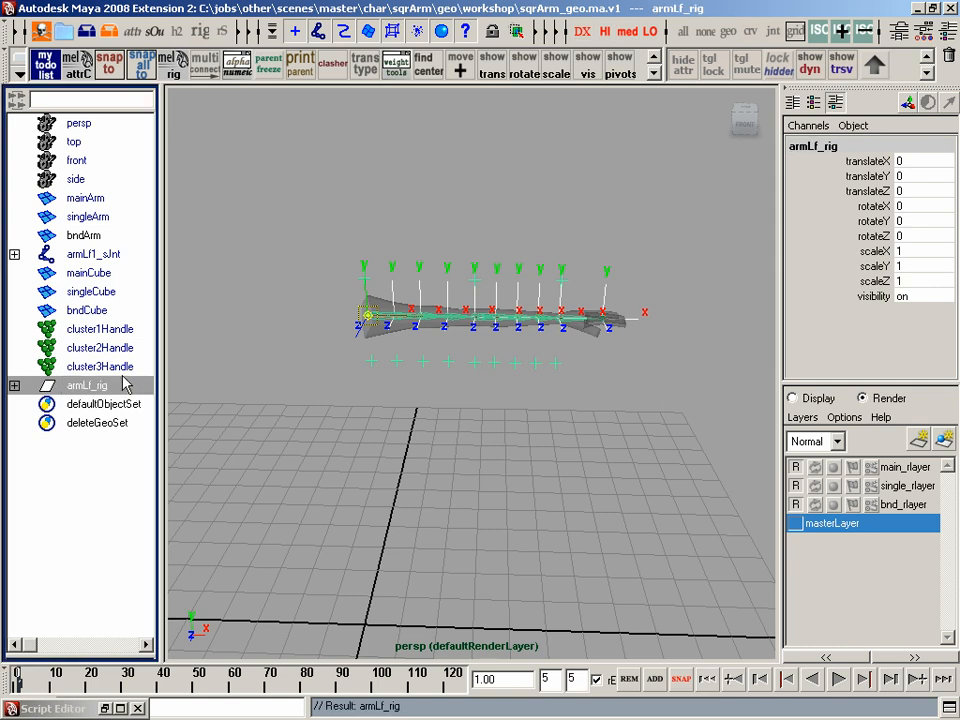
- Test moving the armLf_rig group with its joint chains, undo the movement, and clear the selection
alt+drag(442, 459, 421, 455)
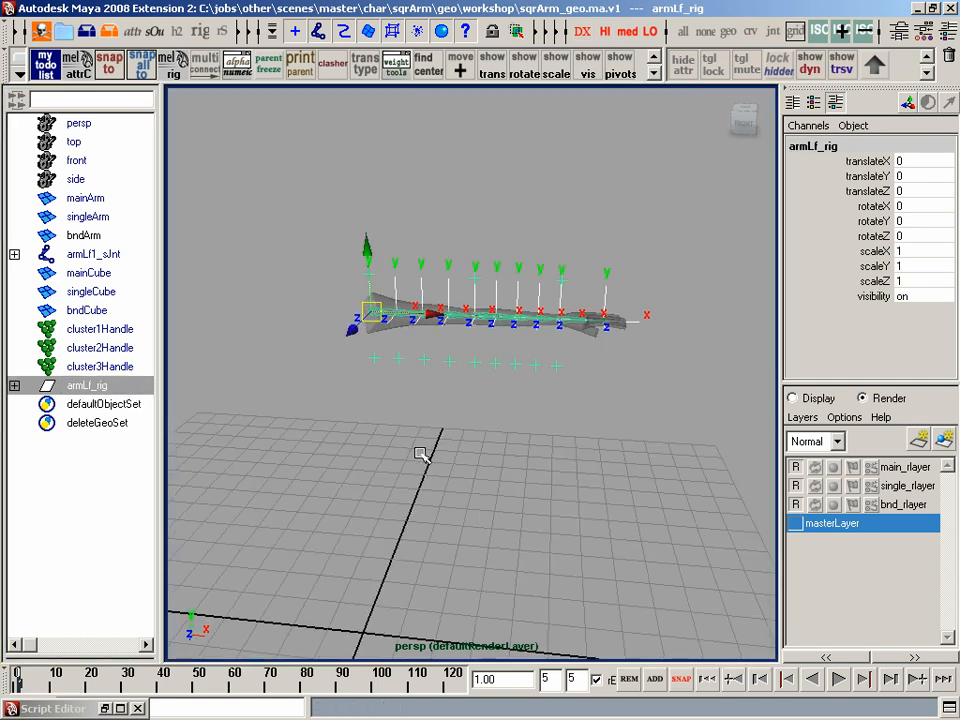
key(w)
middle_drag(418, 390, 426, 364)
key(ctrl+z)
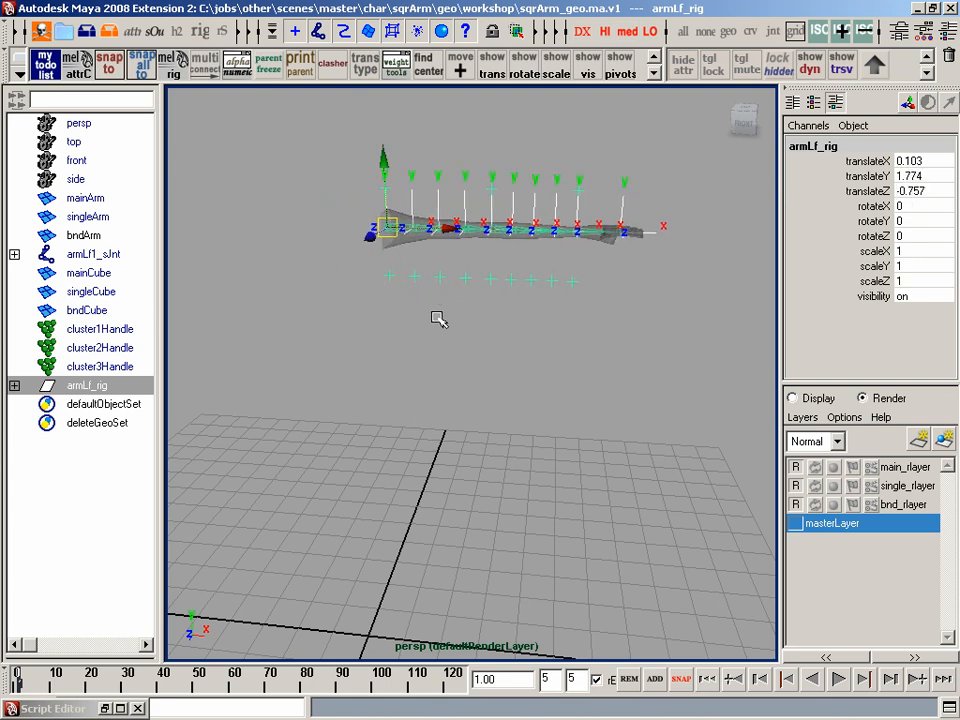
key(ctrl+z)
alt+drag(333, 351, 465, 399)
click(542, 450)
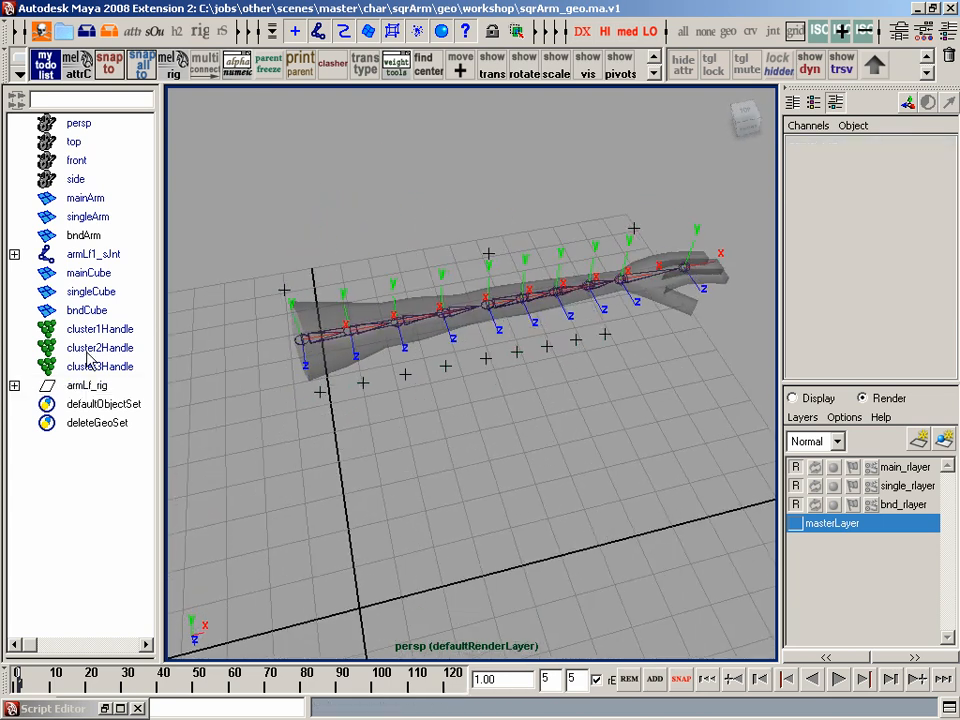
- Expand the armLf_rig group in the Outliner and hide the bind chain armLf1_bndJnt
click(15, 386)
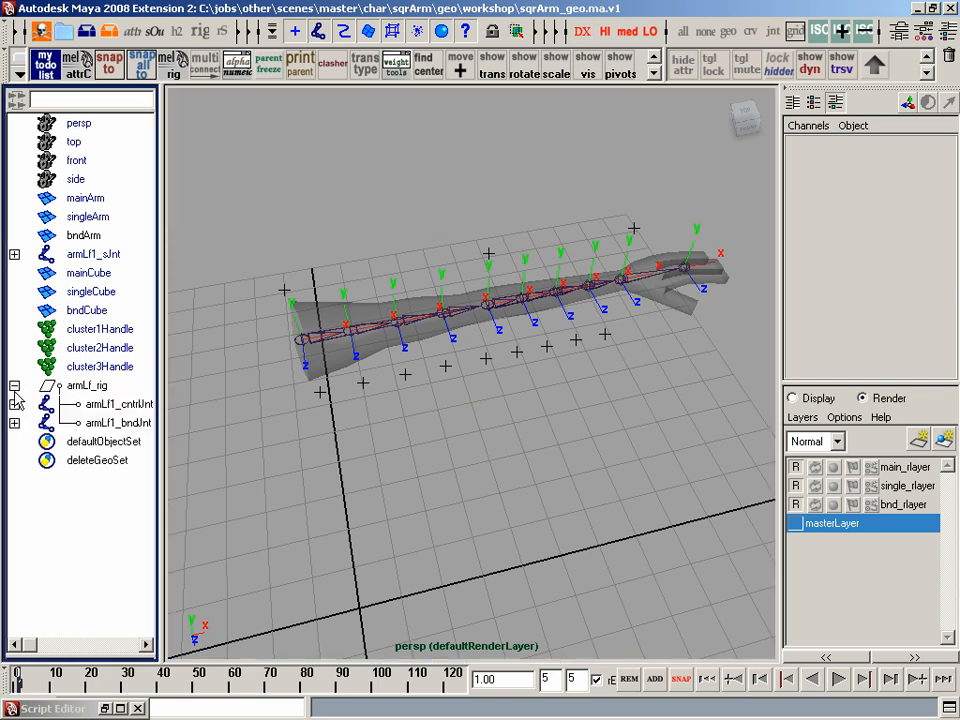
click(146, 428)
key(ctrl+h)
alt+drag(630, 440, 585, 434)
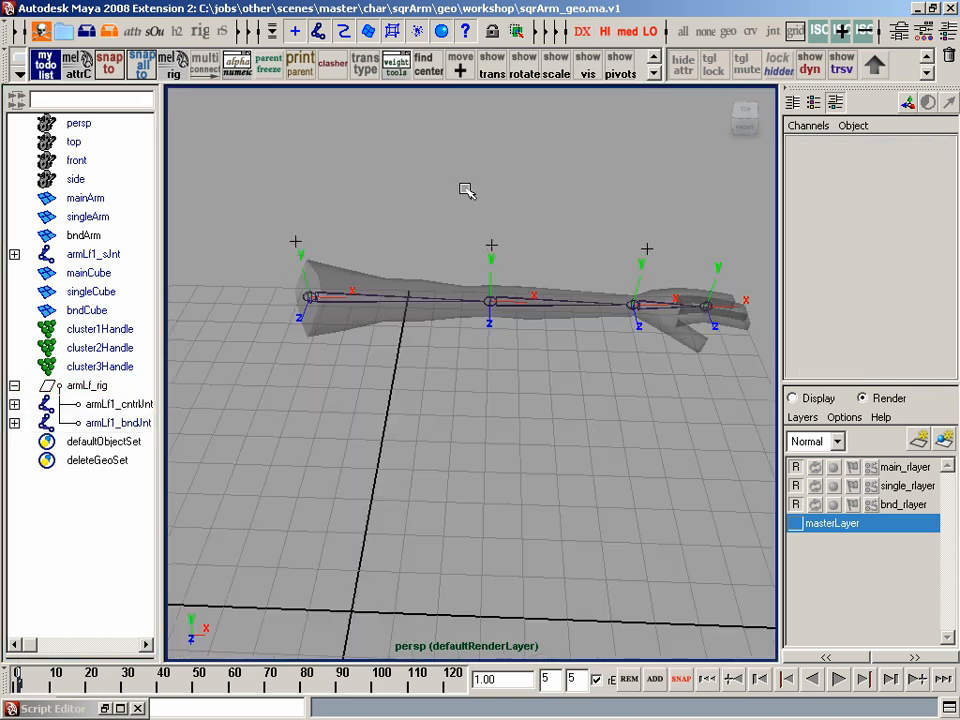
- Bend the elbow control joint armLf2_cntrlJnt about -64 degrees around Y and set this pose as its preferred angle
click(633, 303)
drag(396, 247, 233, 192)
alt+drag(453, 249, 470, 266)
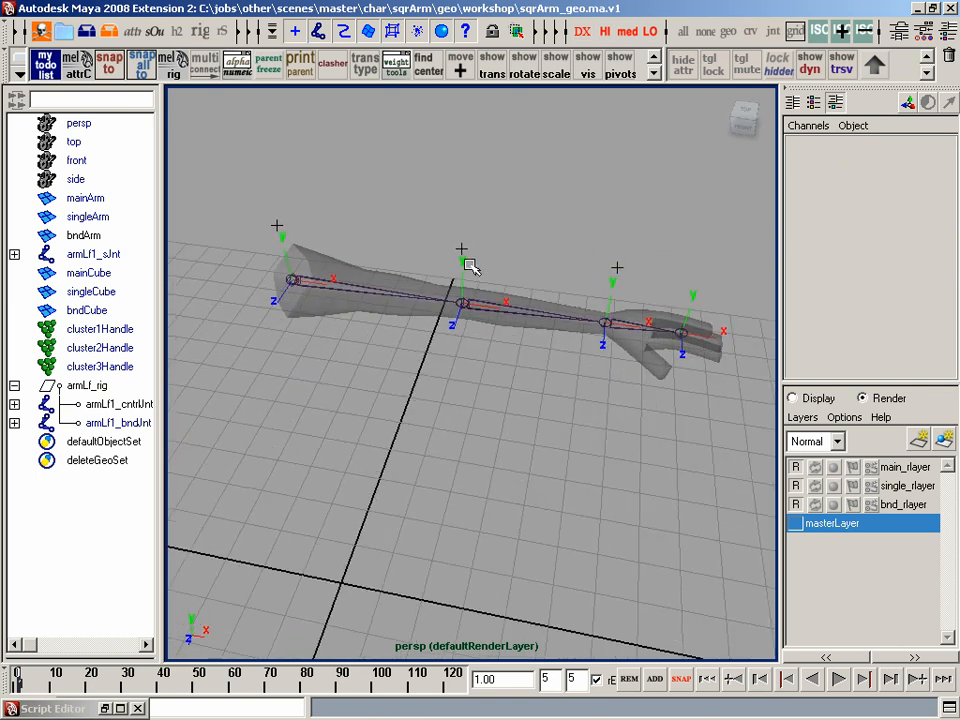
click(462, 302)
key(e)
drag(520, 349, 450, 385)
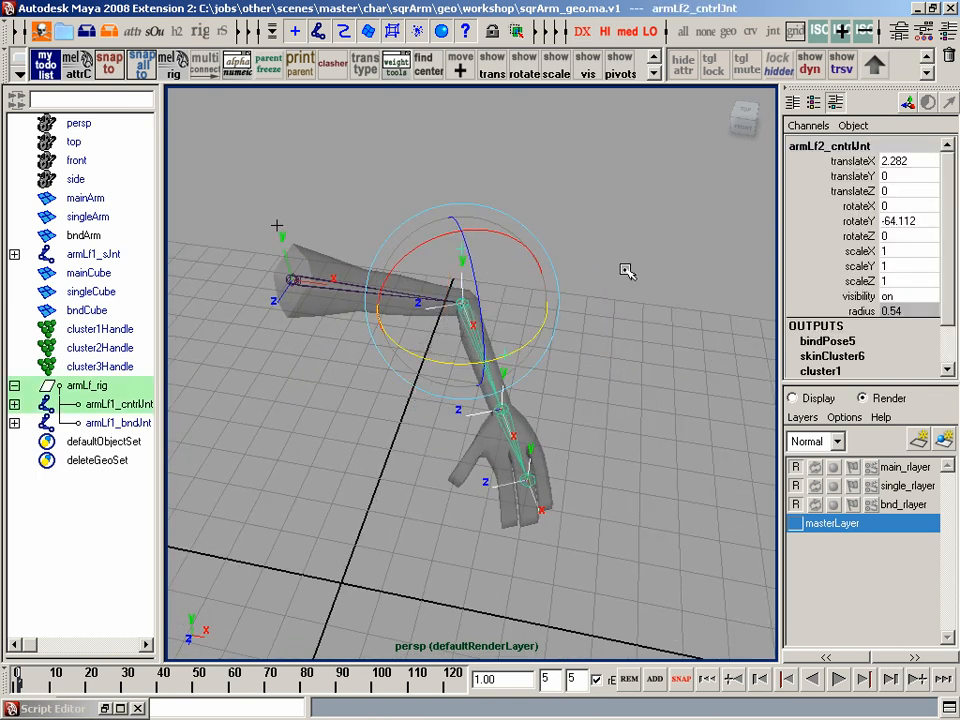
right_drag(628, 270, 605, 147)
- Reset the elbow control joint's rotateY to 0 and clear the selection
click(923, 221)
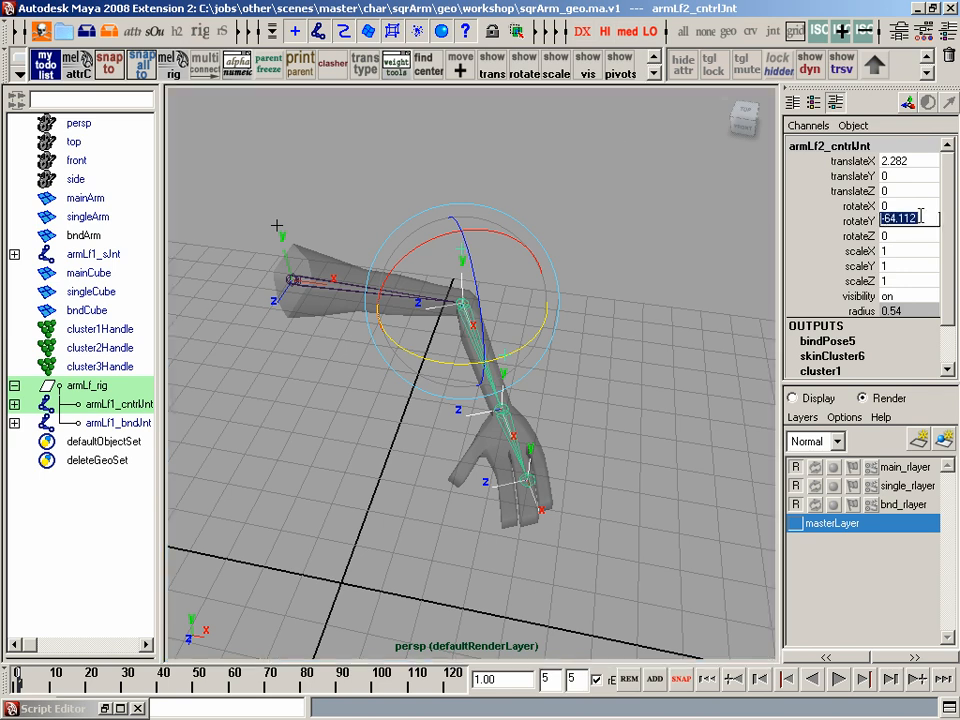
text(0)
key(Return)
click(648, 212)
- Create an IK handle from the shoulder control joint to the wrist control joint, and switch to the Move tool
key(space)
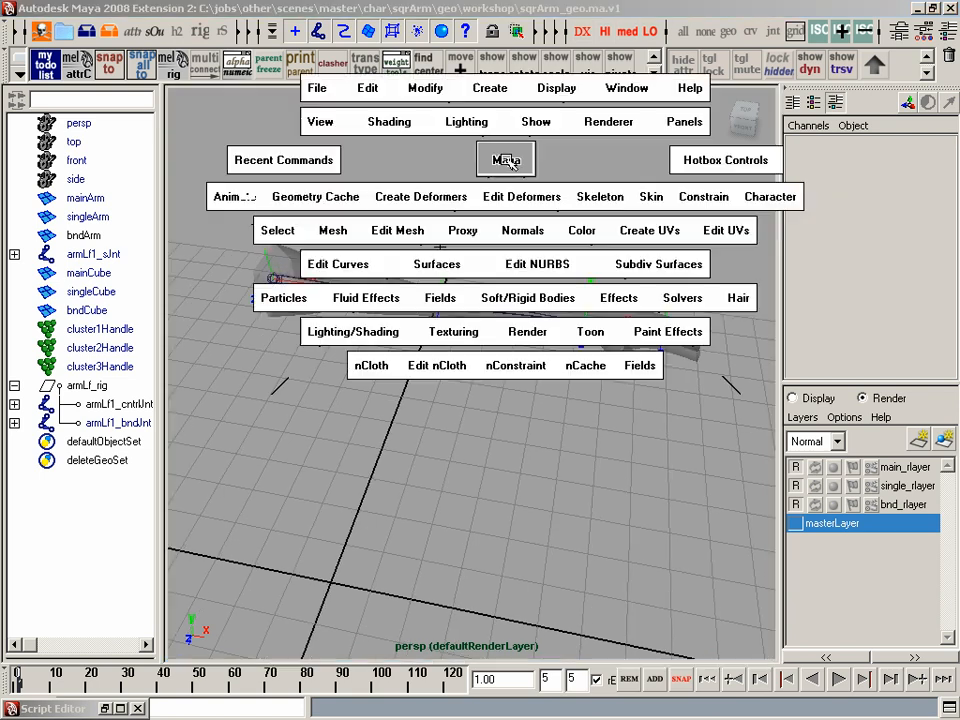
key(space)
click(604, 196)
click(645, 229)
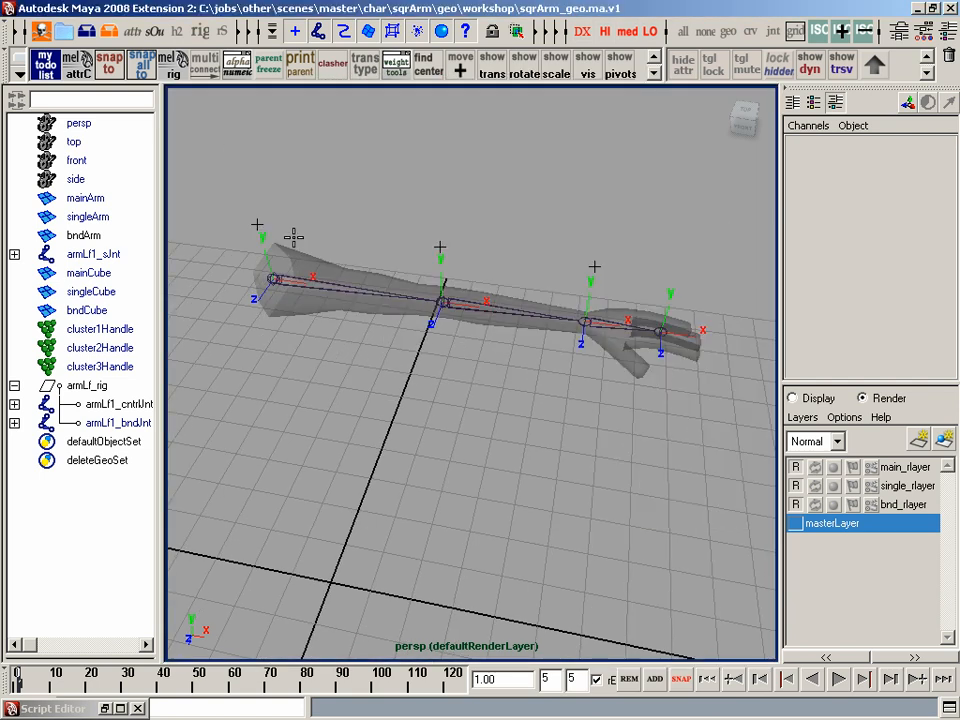
click(274, 277)
click(583, 321)
key(w)
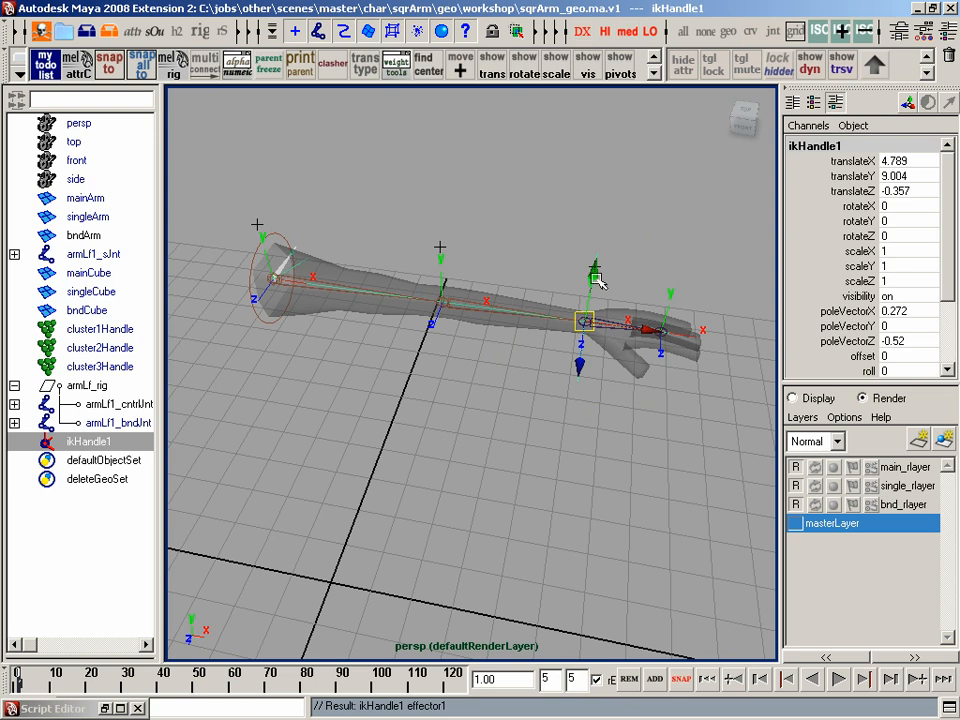
drag(602, 281, 655, 291)
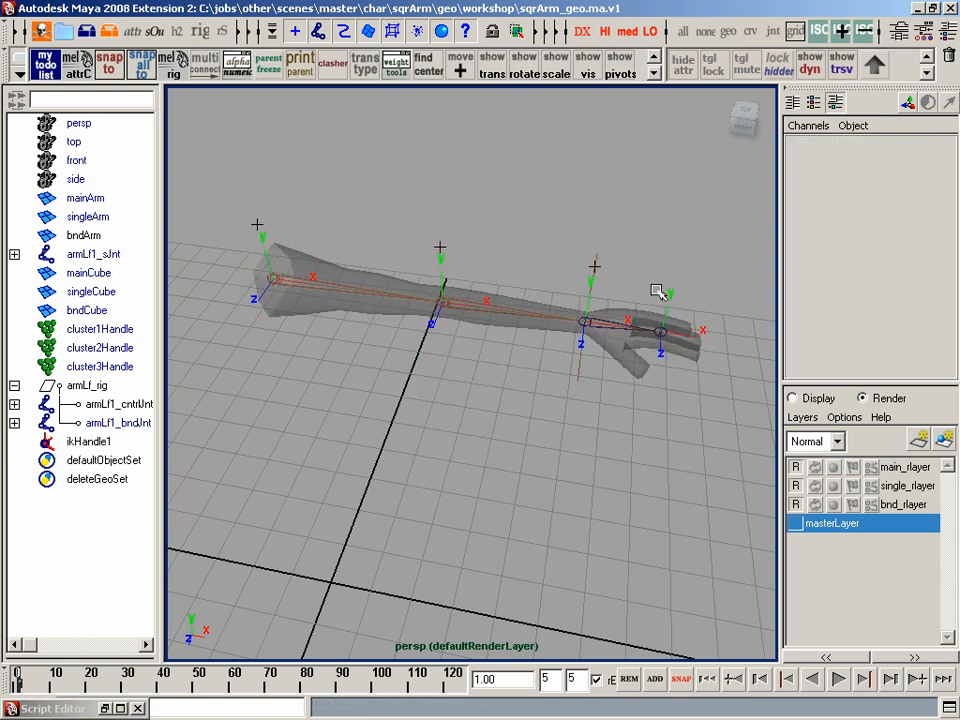
key(e)
drag(594, 292, 610, 228)
key(ctrl+z)
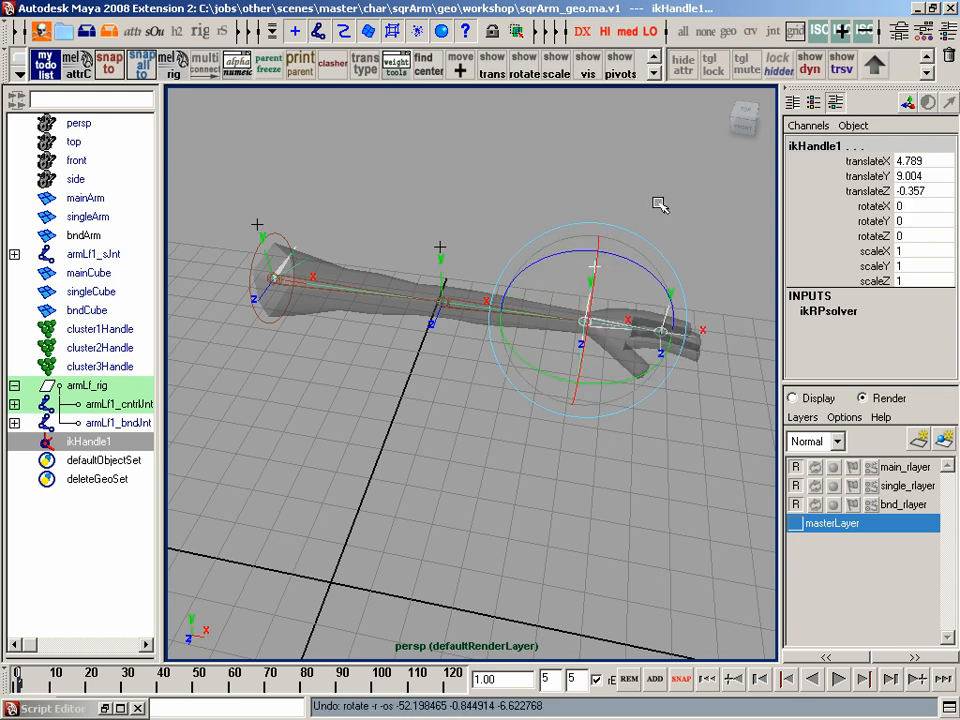
click(657, 202)
- Move the wrist IK handle ikHandle1 to about X 3.124 and Z 0.573 to bend the arm at the elbow, and clear the selection
drag(606, 367, 616, 374)
middle_drag(616, 374, 520, 424)
alt+right_drag(520, 424, 702, 418)
alt+drag(702, 418, 636, 388)
click(640, 390)
alt+middle_drag(636, 388, 673, 388)
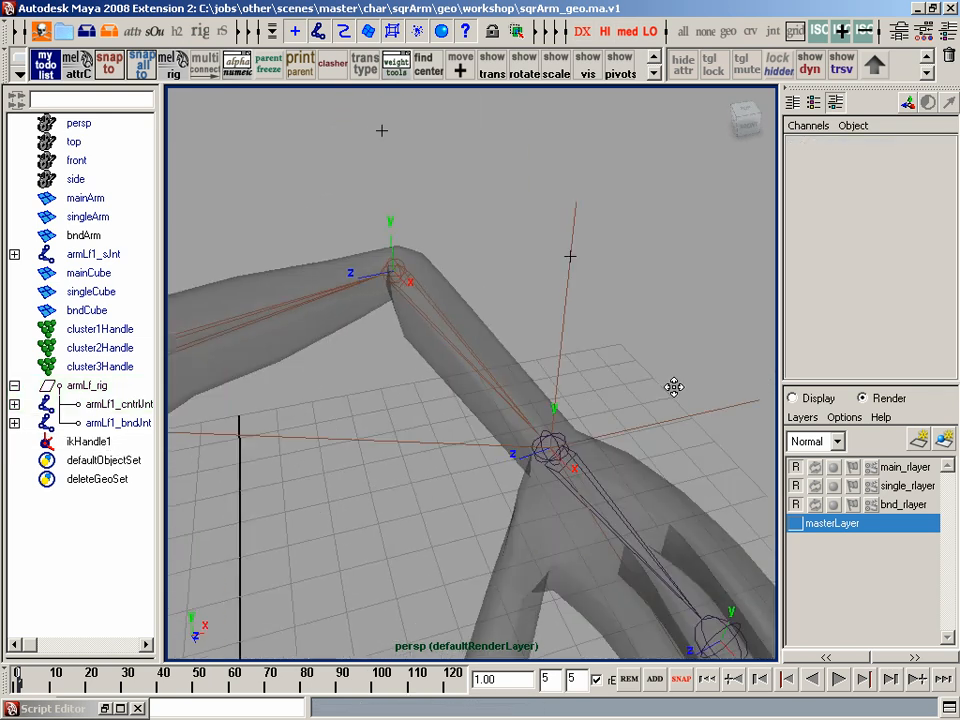
- Rotate the wrist control joint armLf3_cntrlJnt freely to about -26.5, -5.8 and 24.9 degrees in X, Y and Z
alt+right_drag(673, 388, 607, 352)
drag(504, 274, 601, 330)
drag(637, 315, 661, 402)
key(e)
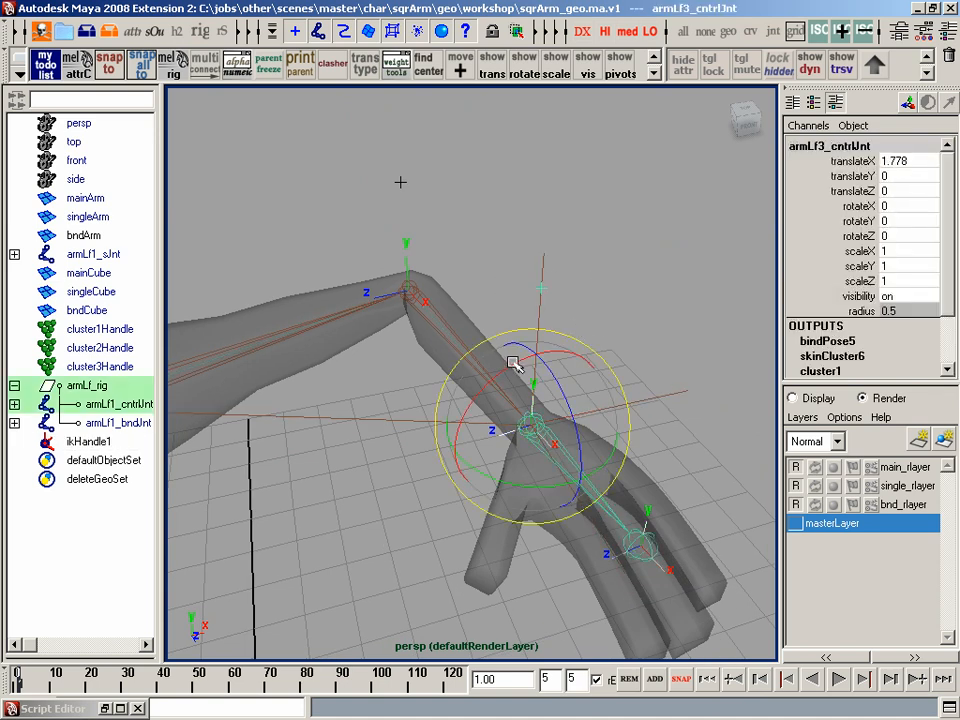
drag(513, 362, 501, 463)
- Reset the wrist control joint's rotateX, rotateY and rotateZ to 0 and clear the selection
drag(888, 206, 896, 236)
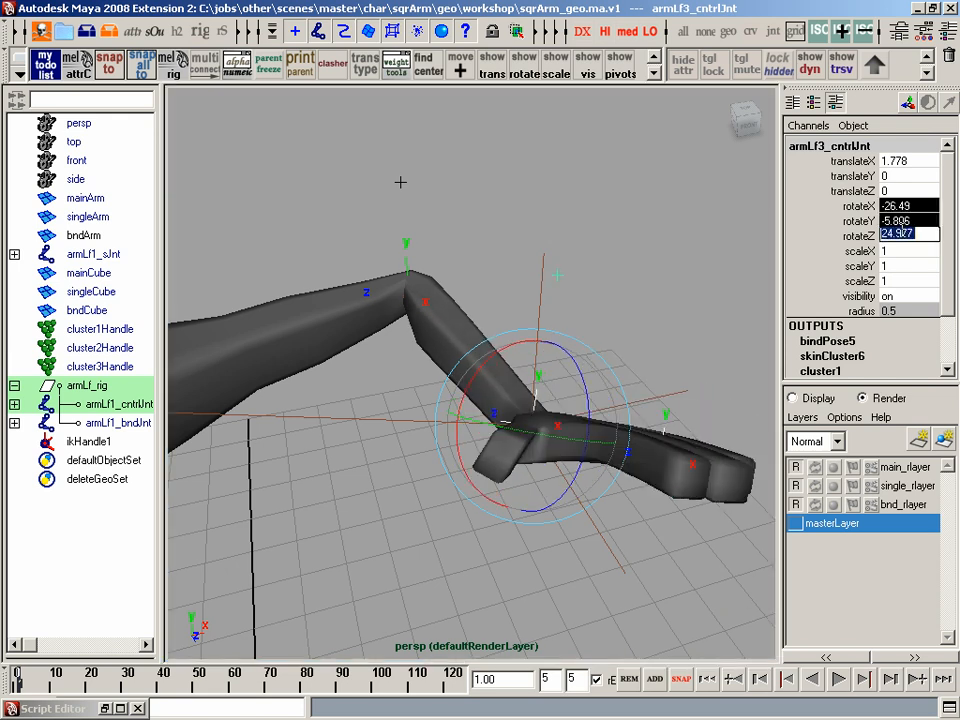
text(0)
key(Return)
alt+right_drag(548, 376, 493, 364)
click(577, 214)
- Select the IK handle ikHandle1 at the wrist with the Rotate tool active
alt+middle_drag(579, 230, 686, 258)
alt+right_drag(686, 258, 577, 256)
click(626, 328)
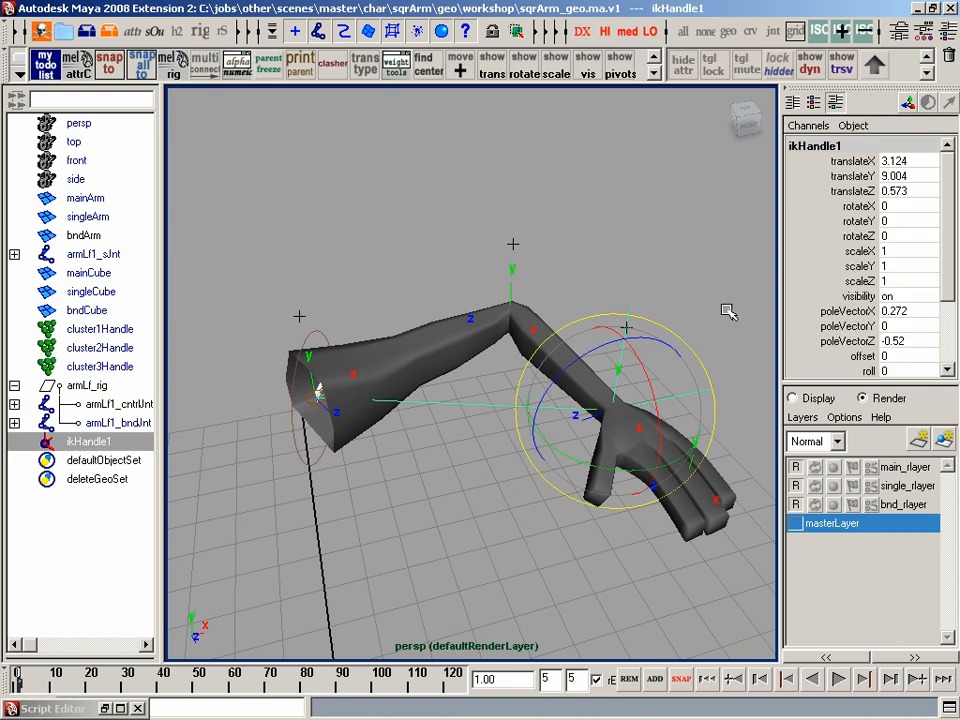